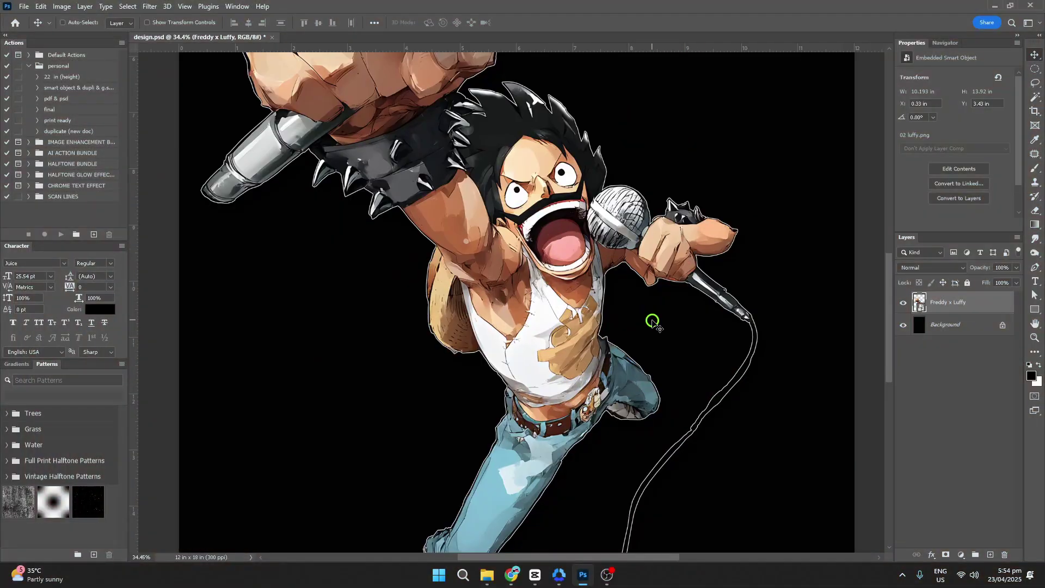
- Check the document's width, height and resolution in the Image Size settings
{"action": "key", "text": "ctrl+alt+i"}
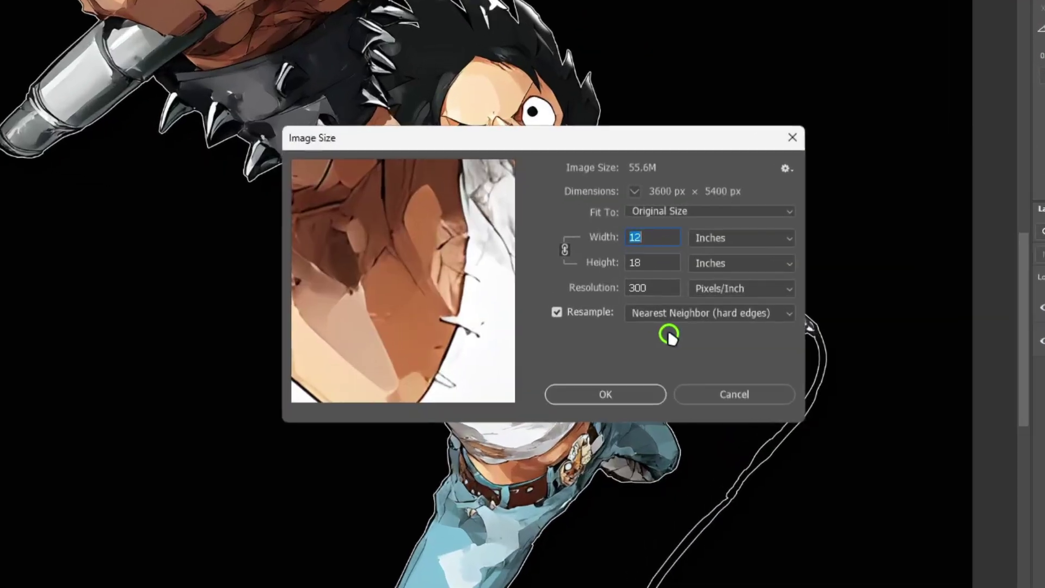
{"action": "left_click", "coordinate": [652, 263]}
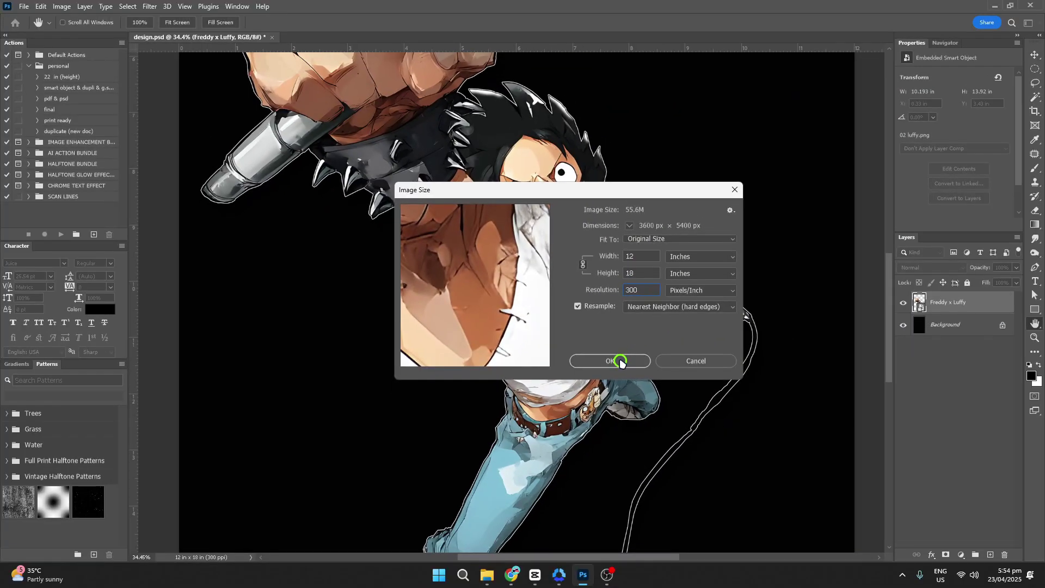
{"action": "left_click", "coordinate": [615, 394]}
- Desaturate the Freddy x Luffy layer with a Hue/Saturation adjustment, setting Saturation to -100
{"action": "key", "text": "ctrl+u"}
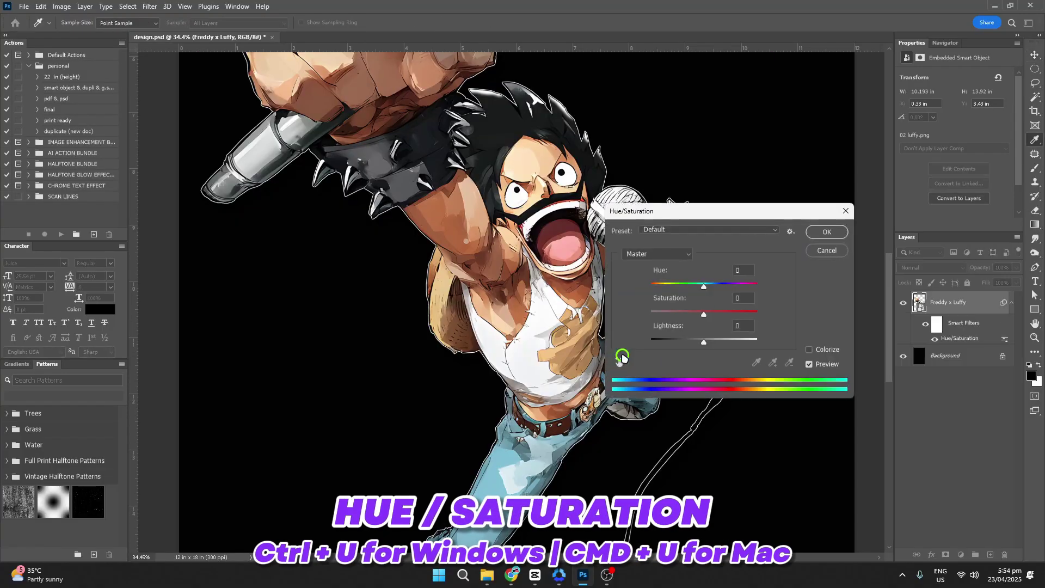
{"action": "left_click_drag", "start_coordinate": [704, 317], "coordinate": [648, 312]}
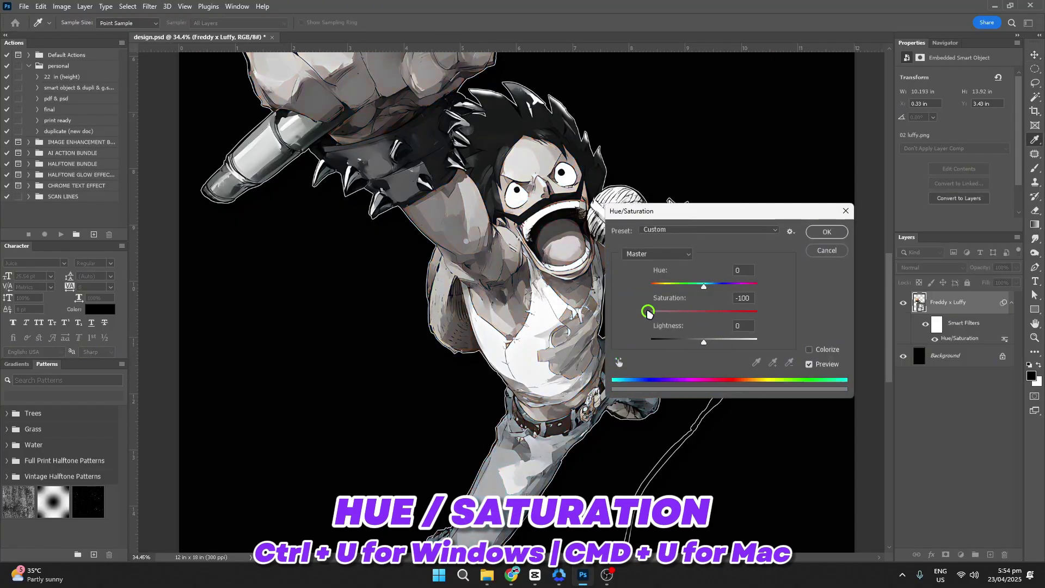
{"action": "left_click", "coordinate": [827, 232]}
{"action": "scroll", "coordinate": [579, 220], "scroll_direction": "up", "scroll_amount": 3}
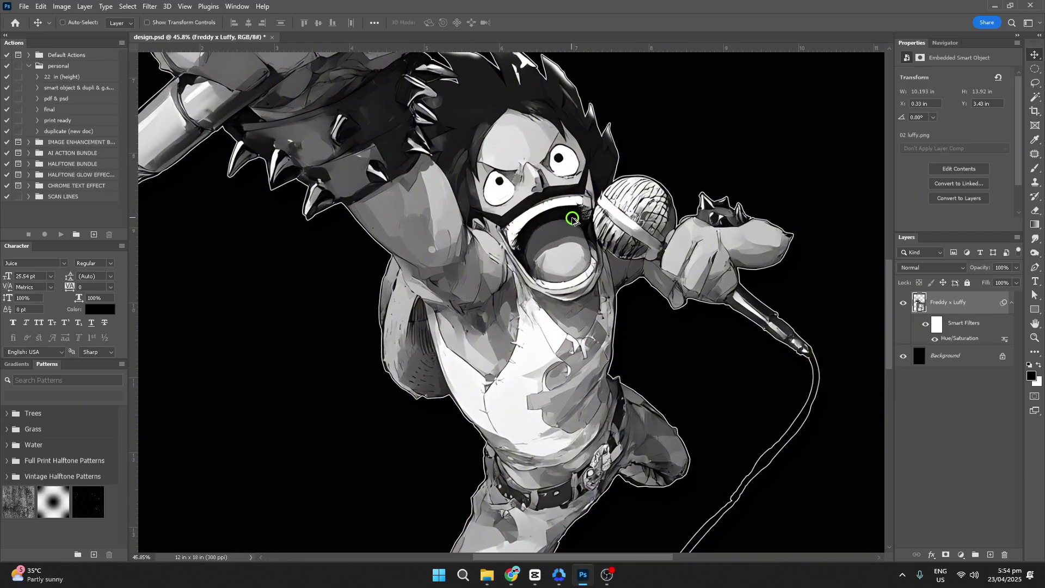
{"action": "scroll", "coordinate": [580, 226], "scroll_direction": "up", "scroll_amount": 2}
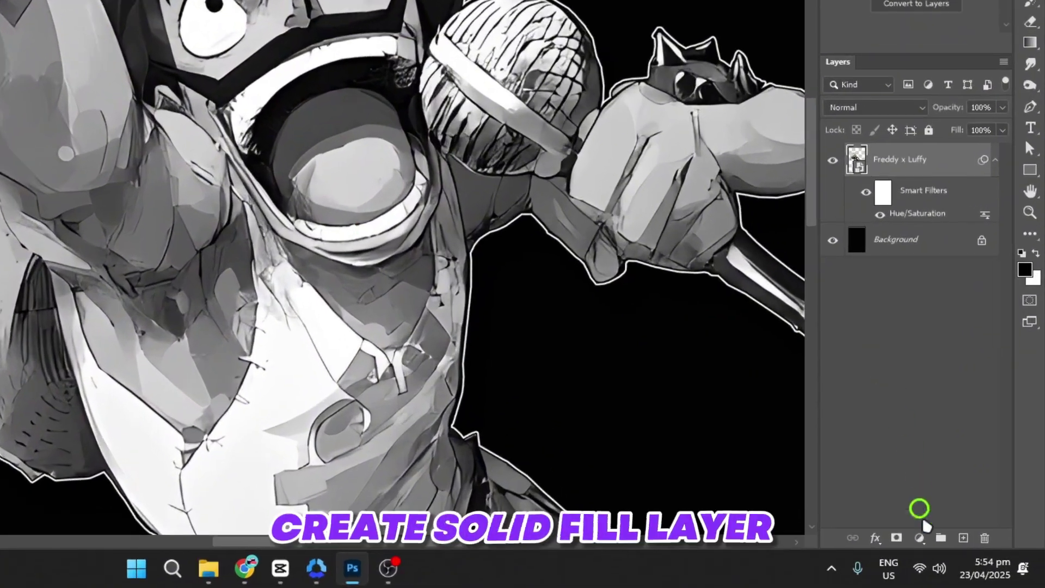
- Add a Solid Color fill layer above the artwork in brown, hex 907050
{"action": "left_click", "coordinate": [960, 555]}
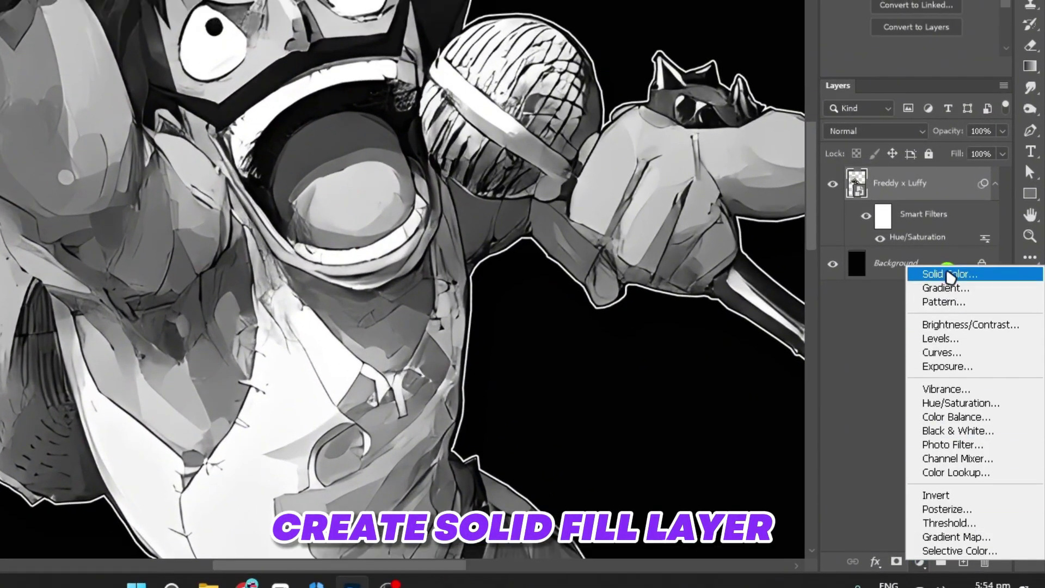
{"action": "left_click", "coordinate": [949, 276]}
{"action": "left_click_drag", "start_coordinate": [544, 250], "coordinate": [536, 230]}
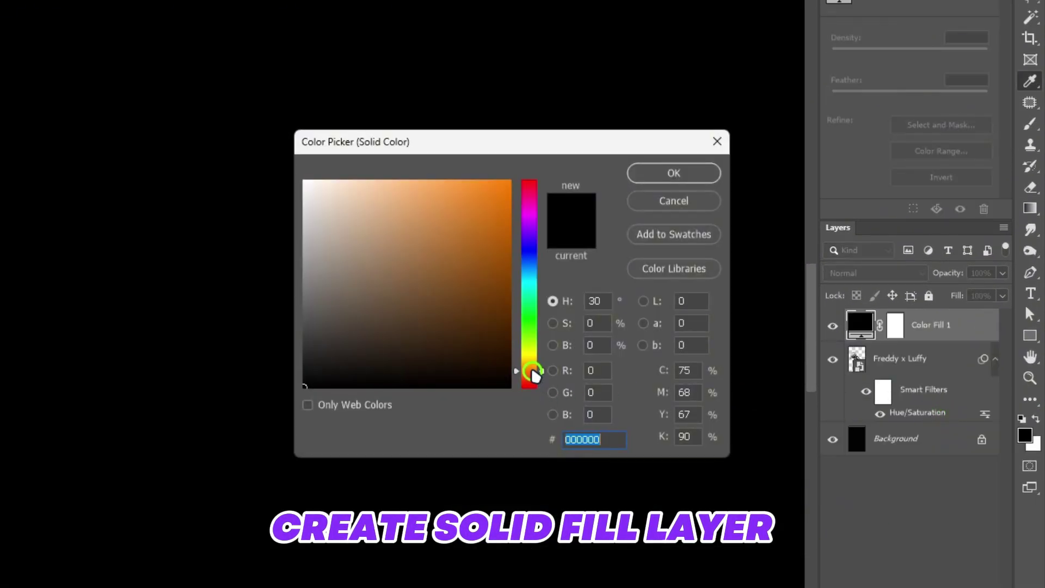
{"action": "left_click", "coordinate": [416, 150]}
{"action": "left_click_drag", "start_coordinate": [417, 291], "coordinate": [394, 270]}
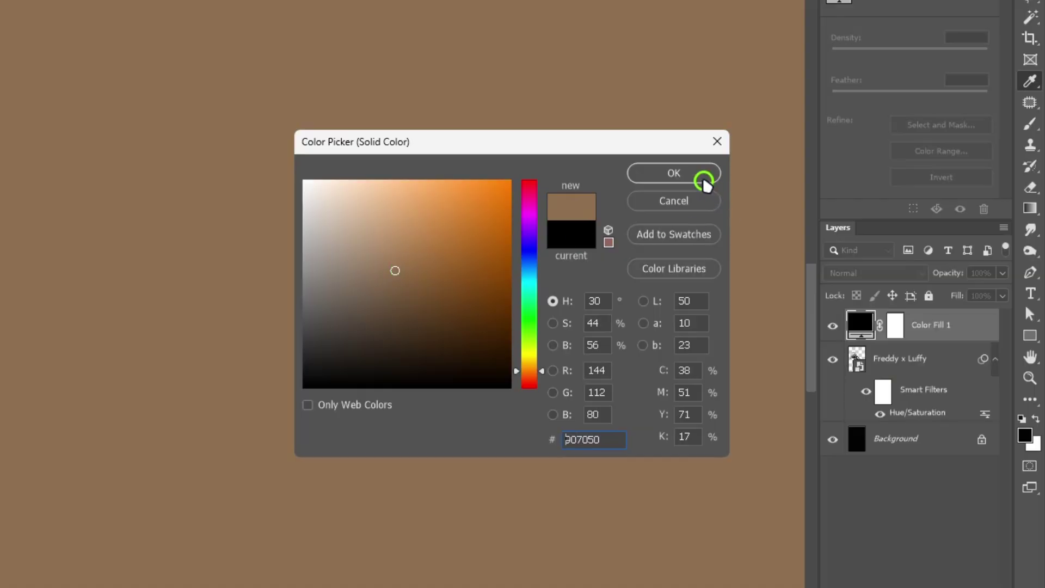
{"action": "left_click", "coordinate": [702, 174]}
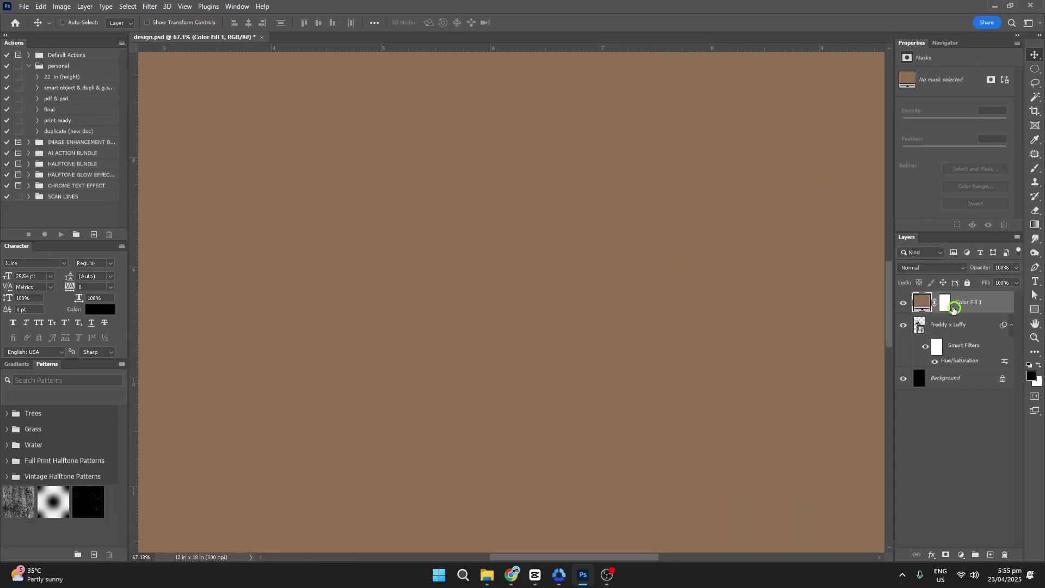
- Delete the mask of the brown fill layer and set the layer's blend mode to Hard Mix
{"action": "right_click", "coordinate": [953, 309]}
{"action": "left_click", "coordinate": [956, 323]}
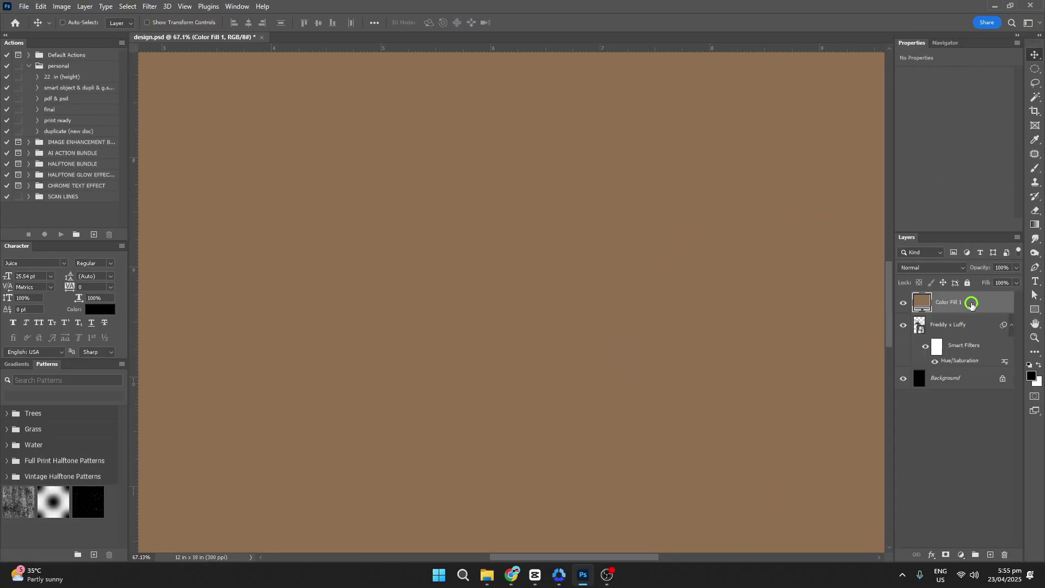
{"action": "left_click", "coordinate": [956, 268]}
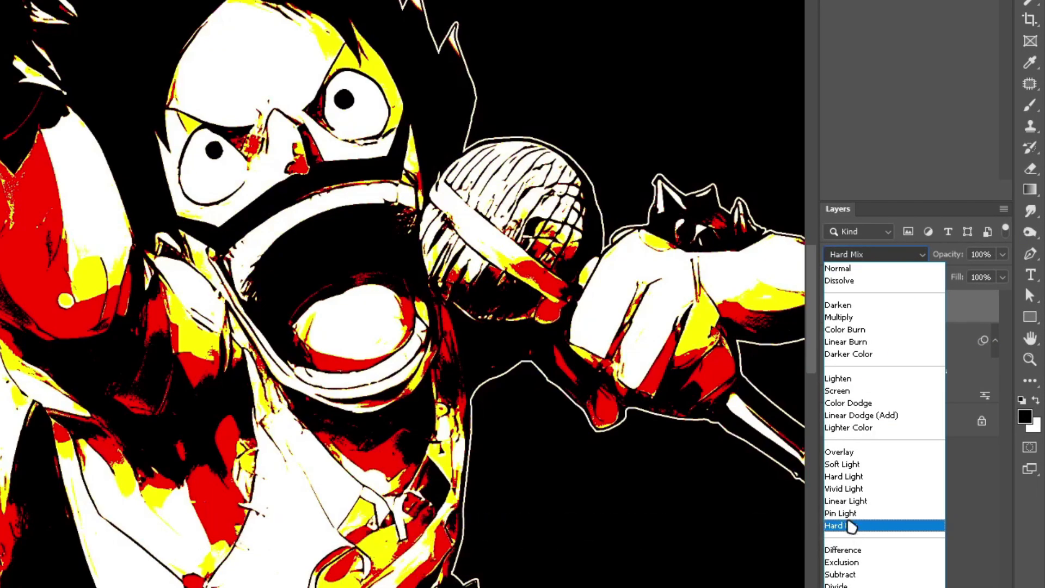
{"action": "left_click", "coordinate": [850, 525]}
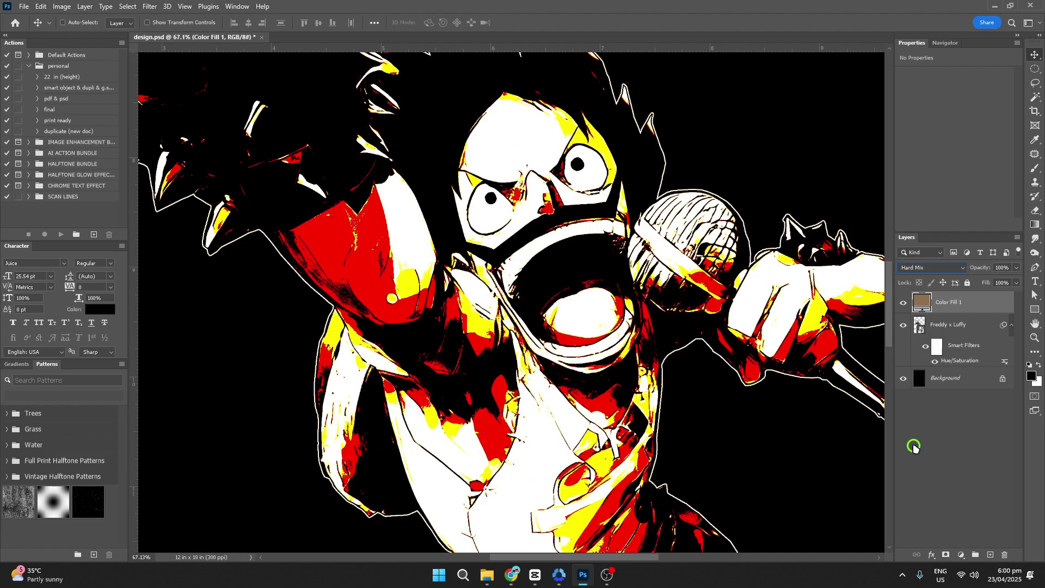
- Add a Black & White adjustment layer above the brown fill layer
{"action": "scroll", "coordinate": [653, 382], "scroll_direction": "up", "scroll_amount": 3}
{"action": "scroll", "coordinate": [657, 433], "scroll_direction": "down", "scroll_amount": 5}
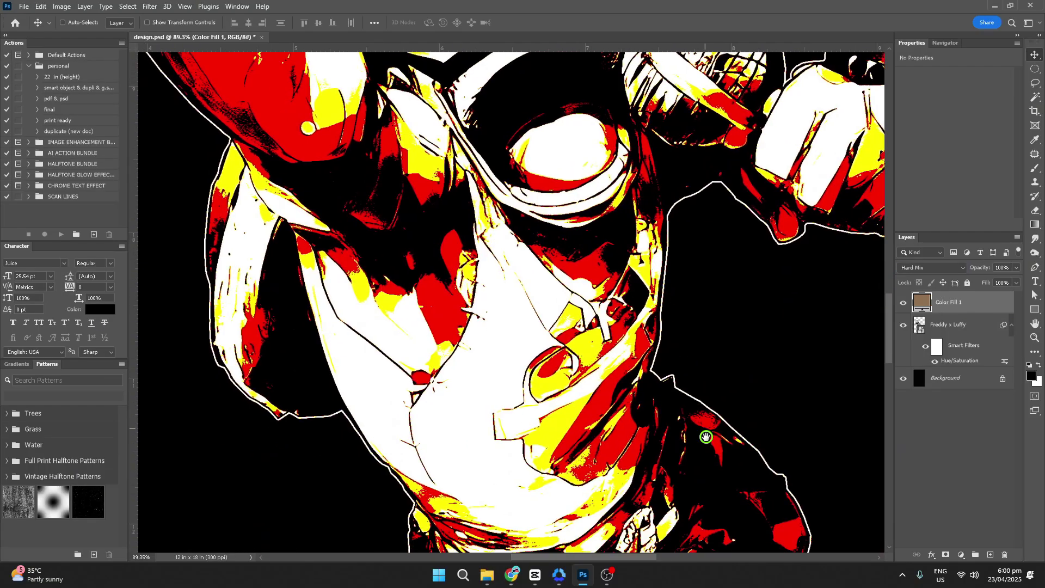
{"action": "left_click_drag", "start_coordinate": [706, 437], "coordinate": [723, 304]}
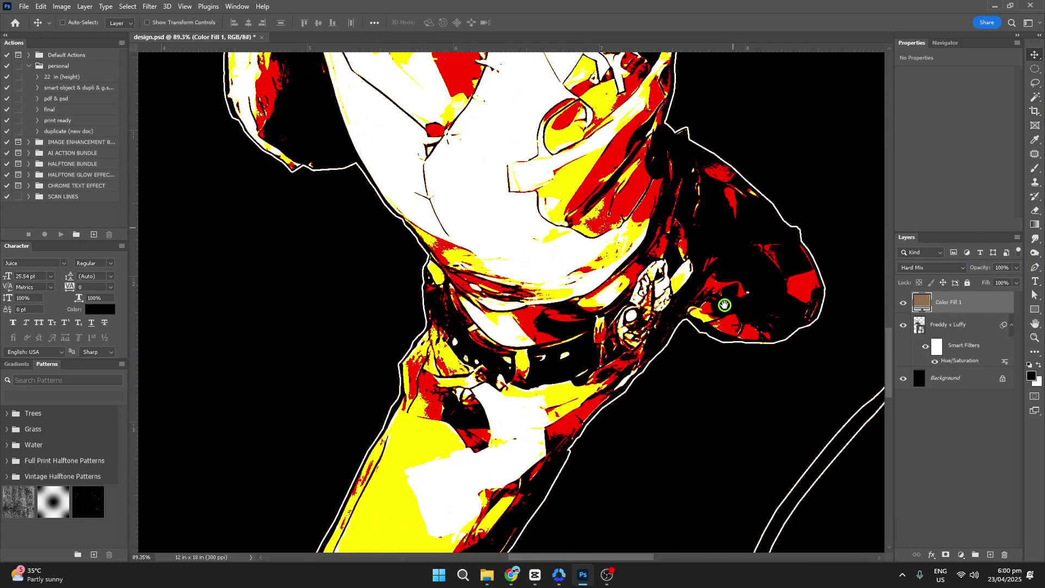
{"action": "scroll", "coordinate": [732, 304], "scroll_direction": "down", "scroll_amount": 2}
{"action": "left_click_drag", "start_coordinate": [723, 199], "coordinate": [702, 316]}
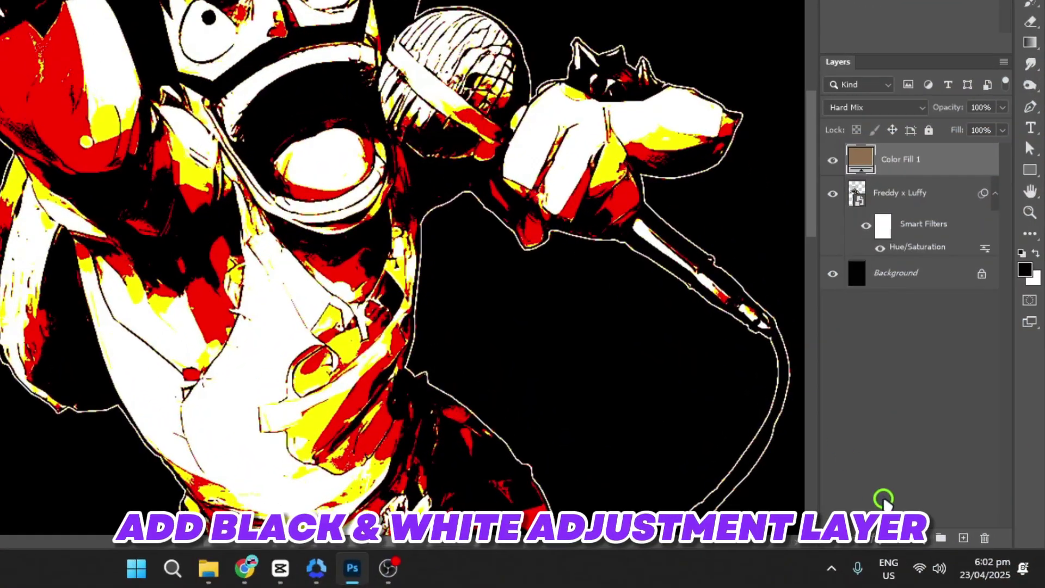
{"action": "left_click", "coordinate": [961, 554]}
{"action": "left_click", "coordinate": [956, 406]}
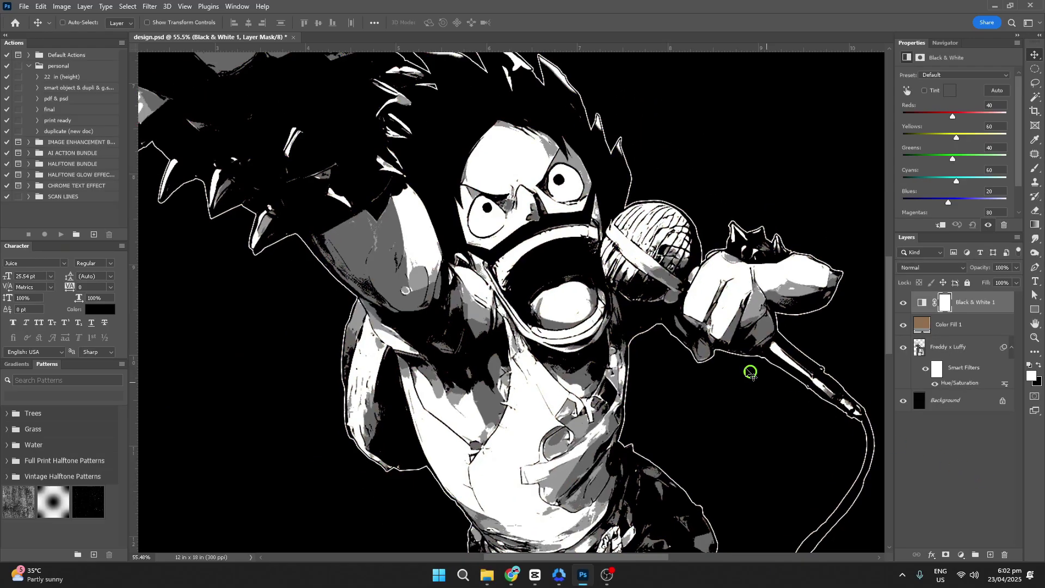
- Set the Black & White adjustment's Reds to 33 and Yellows to 66
{"action": "scroll", "coordinate": [585, 293], "scroll_direction": "up", "scroll_amount": 3}
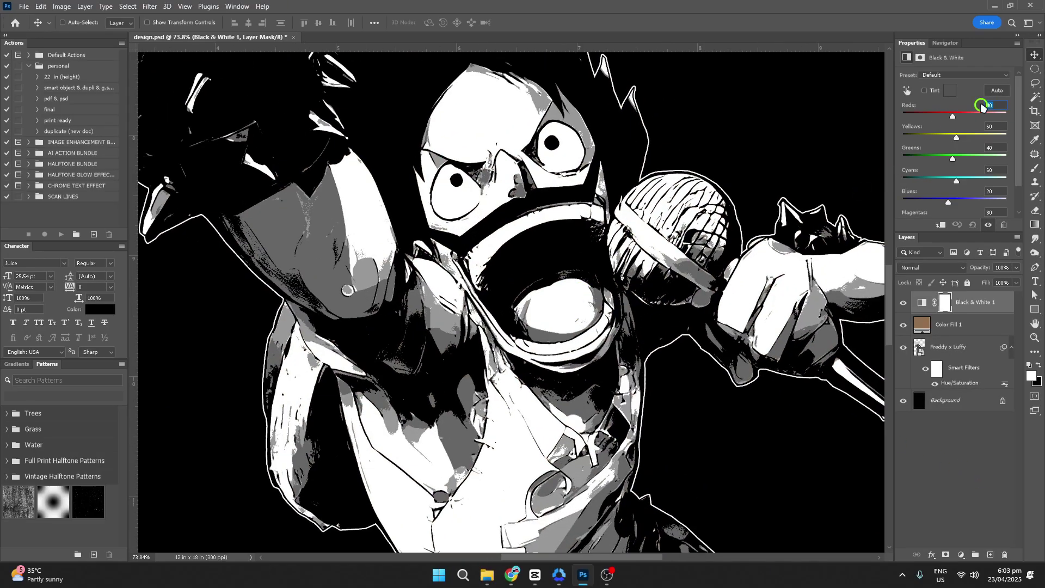
{"action": "type", "text": "33"}
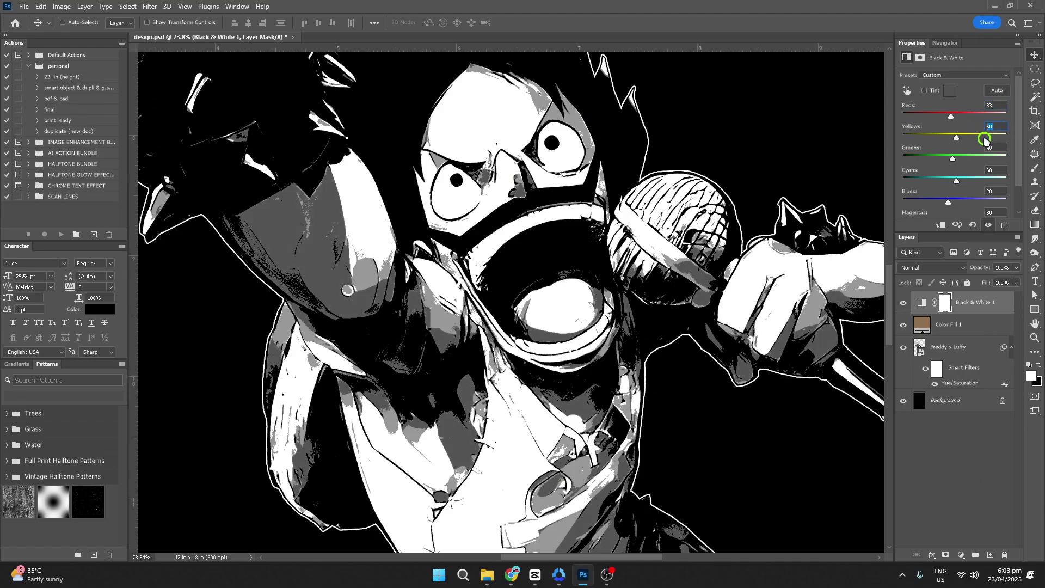
{"action": "type", "text": "66"}
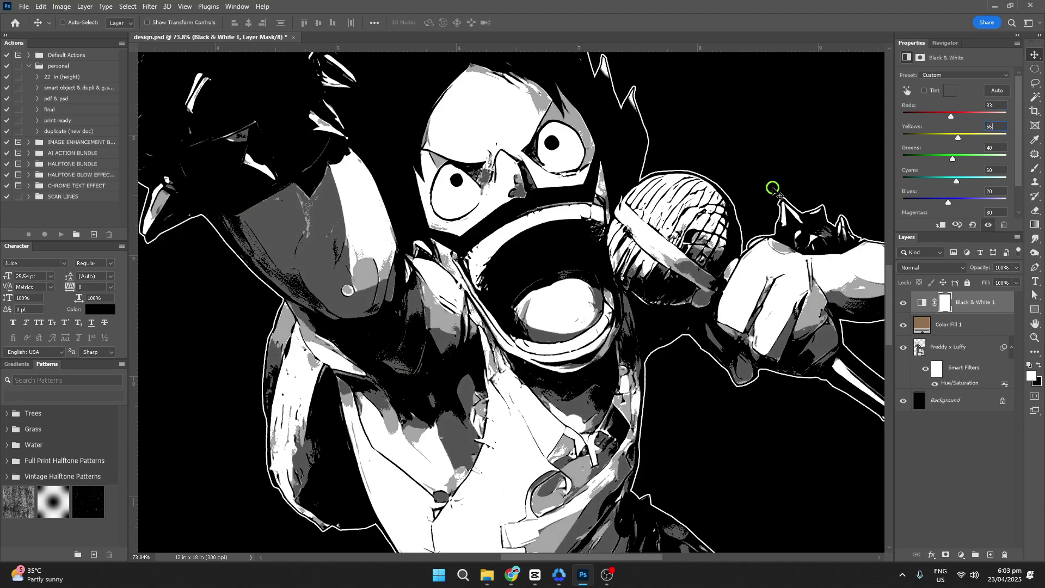
- Inspect the artwork's grey tones and delete the mask of the Black & White adjustment layer
{"action": "scroll", "coordinate": [615, 323], "scroll_direction": "up", "scroll_amount": 2}
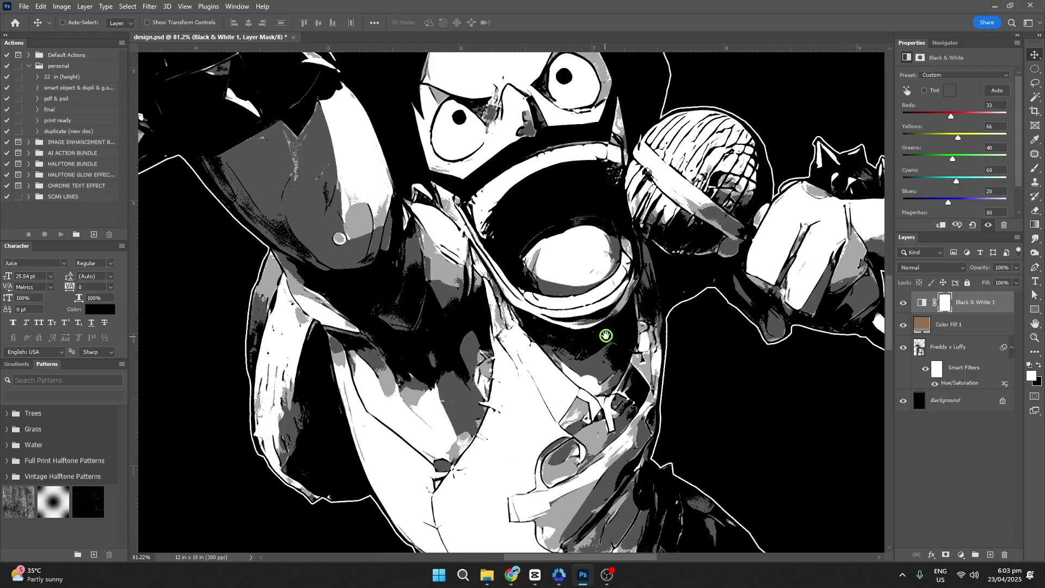
{"action": "scroll", "coordinate": [614, 324], "scroll_direction": "down", "scroll_amount": 3}
{"action": "scroll", "coordinate": [496, 313], "scroll_direction": "up", "scroll_amount": 1}
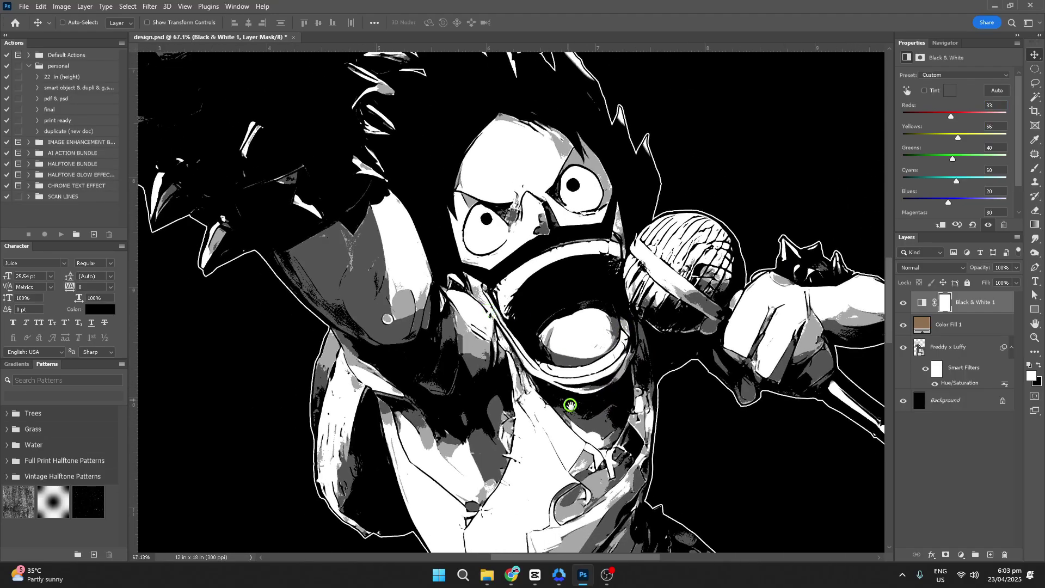
{"action": "left_click_drag", "start_coordinate": [590, 440], "coordinate": [567, 292]}
{"action": "left_click_drag", "start_coordinate": [614, 415], "coordinate": [622, 285]}
{"action": "left_click_drag", "start_coordinate": [628, 180], "coordinate": [604, 443]}
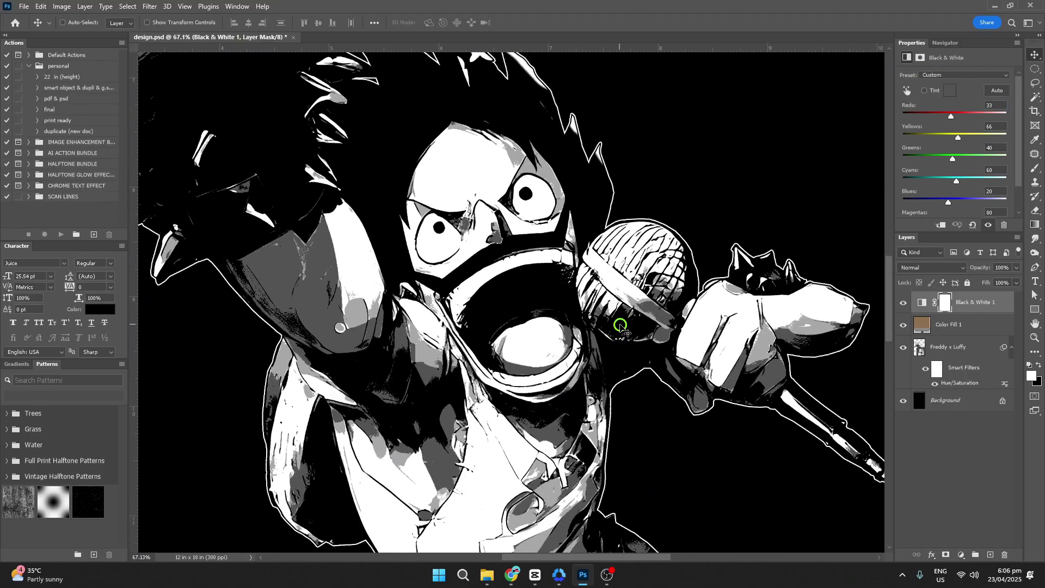
{"action": "left_click_drag", "start_coordinate": [945, 308], "coordinate": [959, 325]}
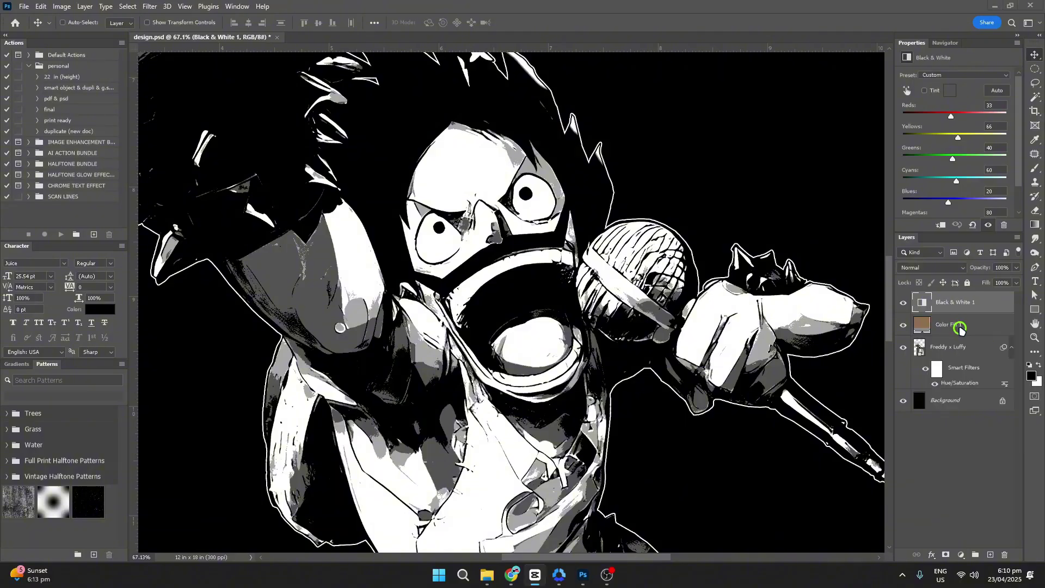
- Apply Shadows/Highlights to the Freddy x Luffy layer, raising the shadows amount and adjusting the highlights amount to bring out more grey detail
{"action": "left_click", "coordinate": [958, 346]}
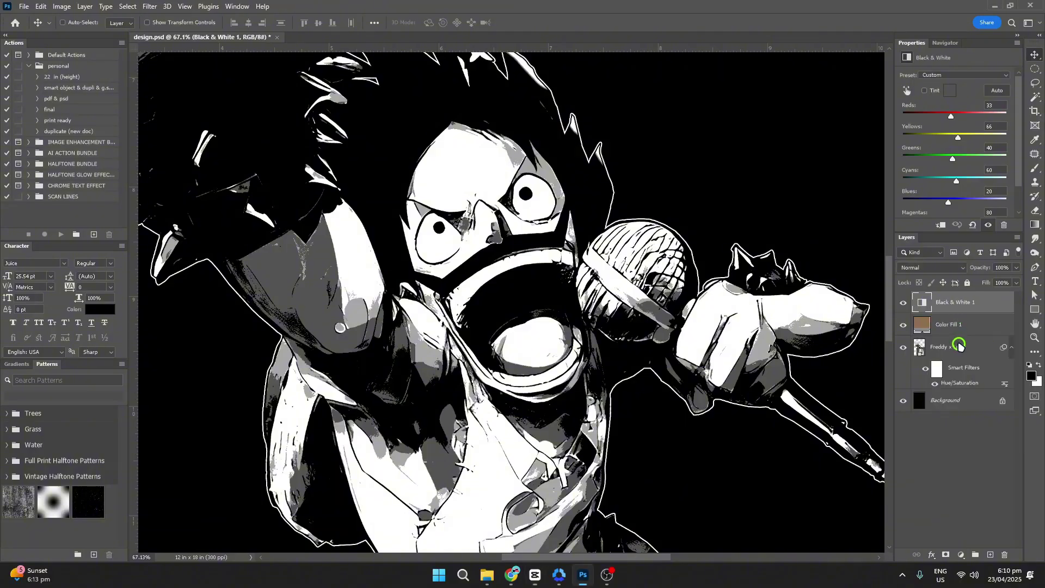
{"action": "left_click", "coordinate": [958, 346]}
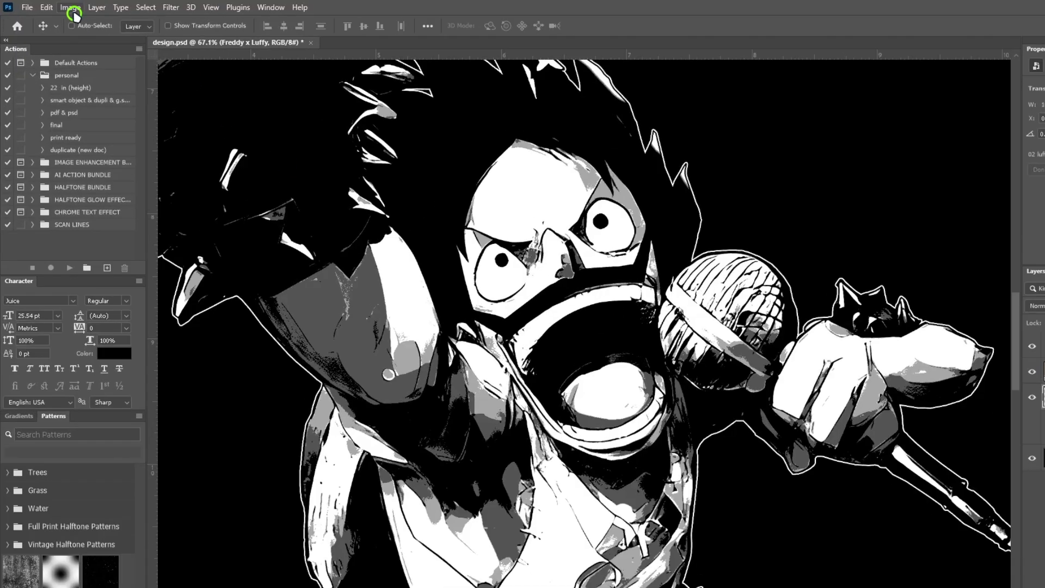
{"action": "left_click", "coordinate": [62, 6]}
{"action": "mouse_move", "coordinate": [109, 33]}
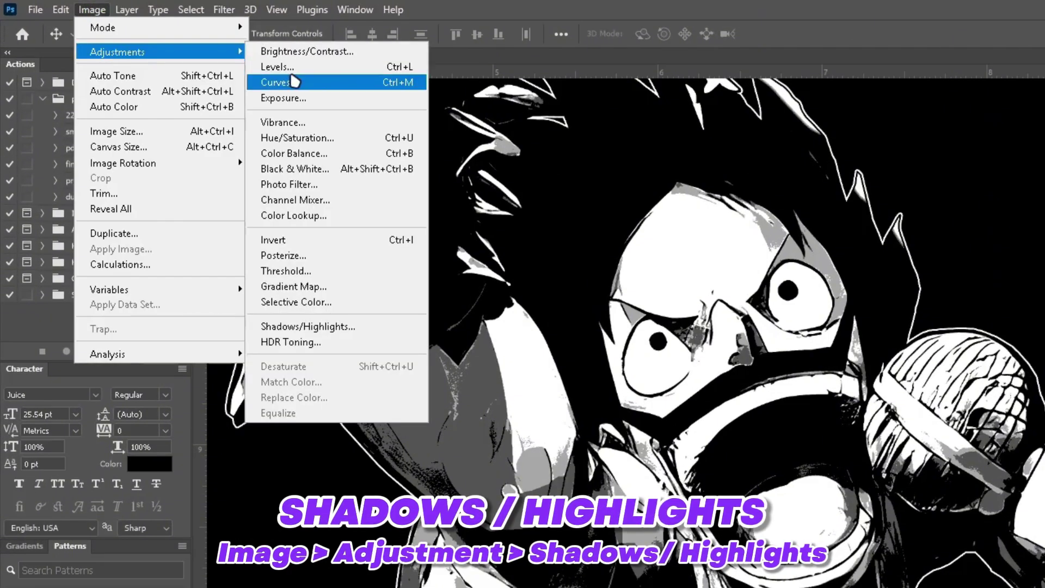
{"action": "left_click", "coordinate": [308, 327]}
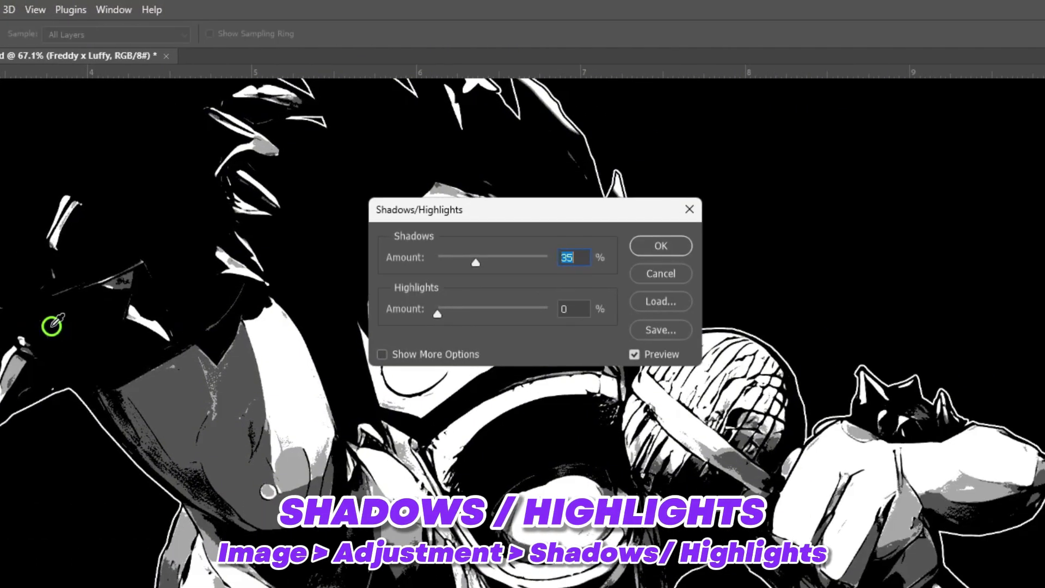
{"action": "left_click_drag", "start_coordinate": [567, 214], "coordinate": [859, 273]}
{"action": "key", "text": "alt"}
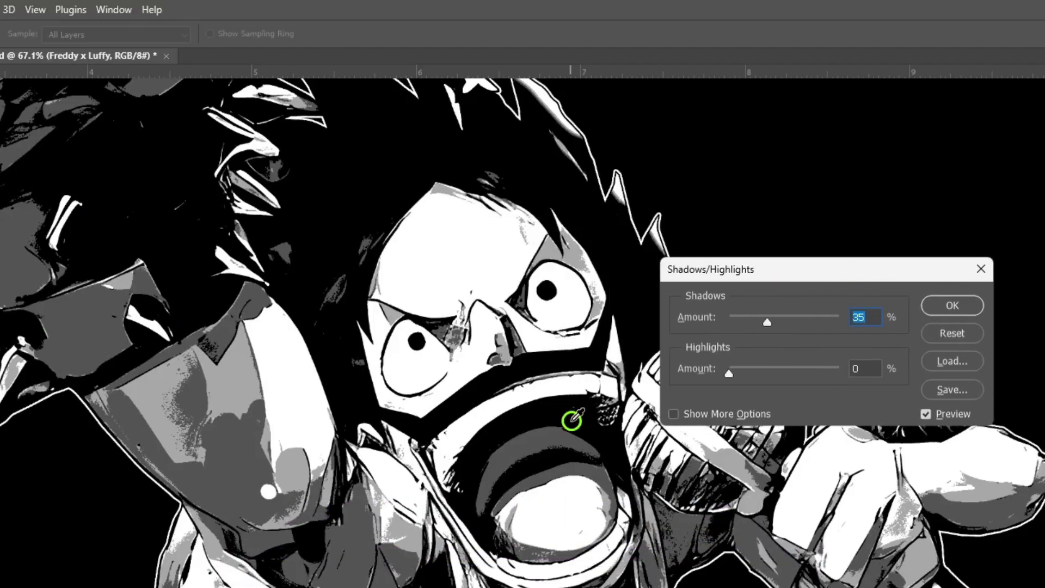
{"action": "left_click_drag", "start_coordinate": [769, 325], "coordinate": [816, 326]}
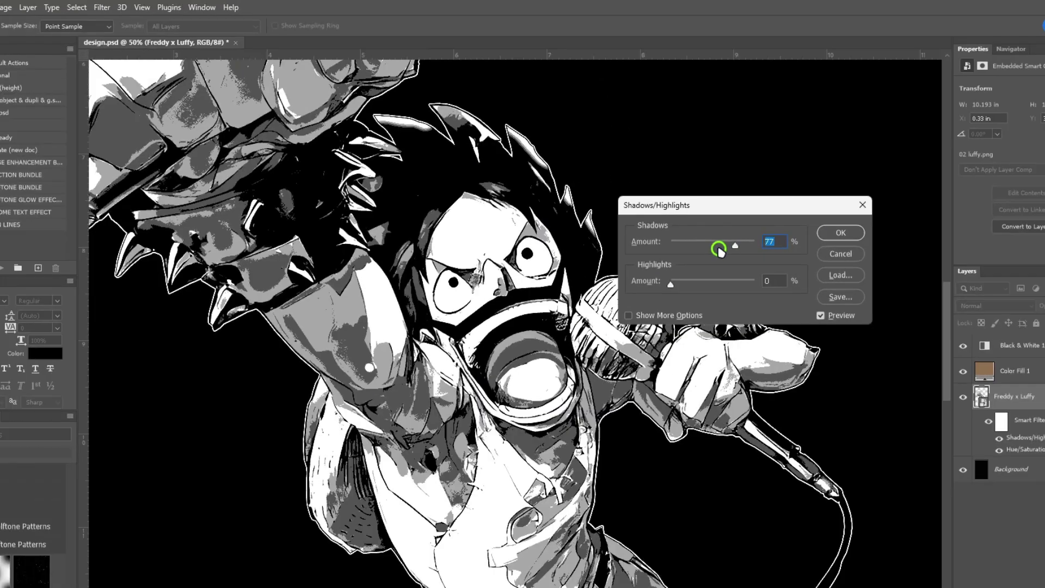
{"action": "left_click_drag", "start_coordinate": [718, 249], "coordinate": [706, 221]}
{"action": "left_click_drag", "start_coordinate": [647, 249], "coordinate": [687, 221]}
{"action": "left_click", "coordinate": [794, 205]}
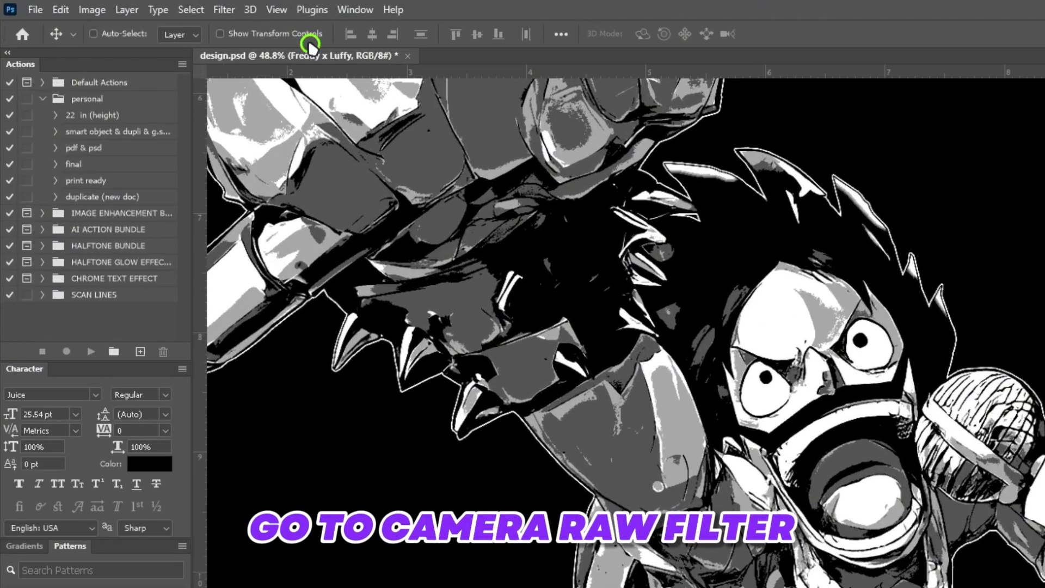
- Apply the Camera Raw Filter to the artwork layer with Sharpening 117, increased Noise Reduction and its Detail at 44
{"action": "left_click", "coordinate": [150, 6]}
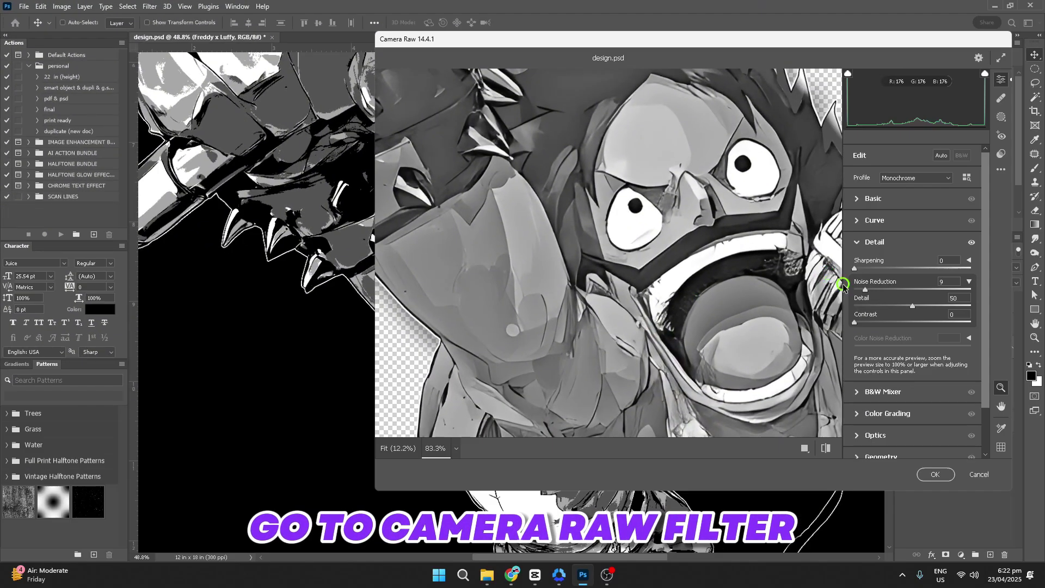
{"action": "left_click", "coordinate": [867, 290]}
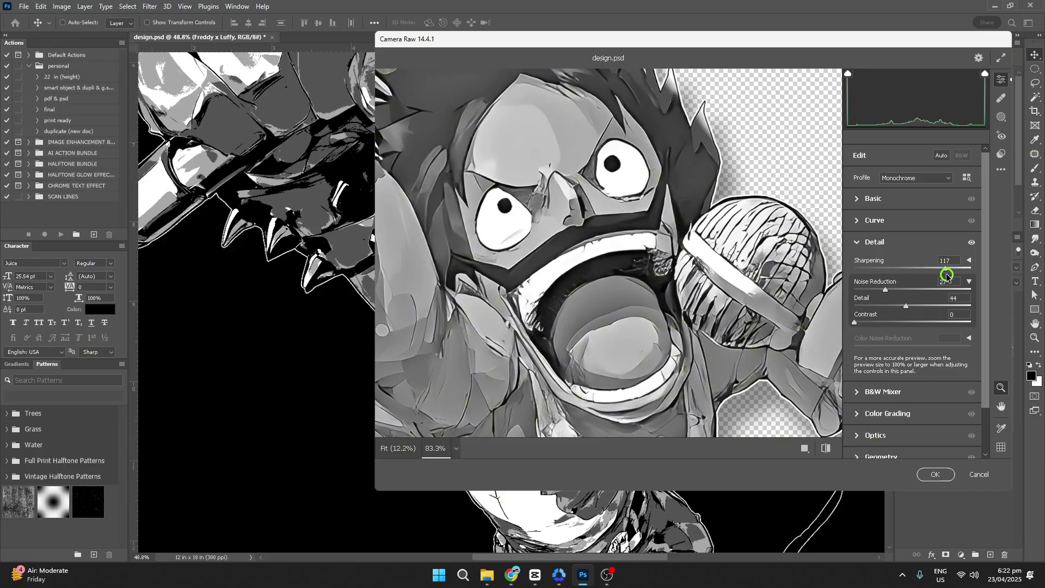
{"action": "left_click", "coordinate": [934, 474]}
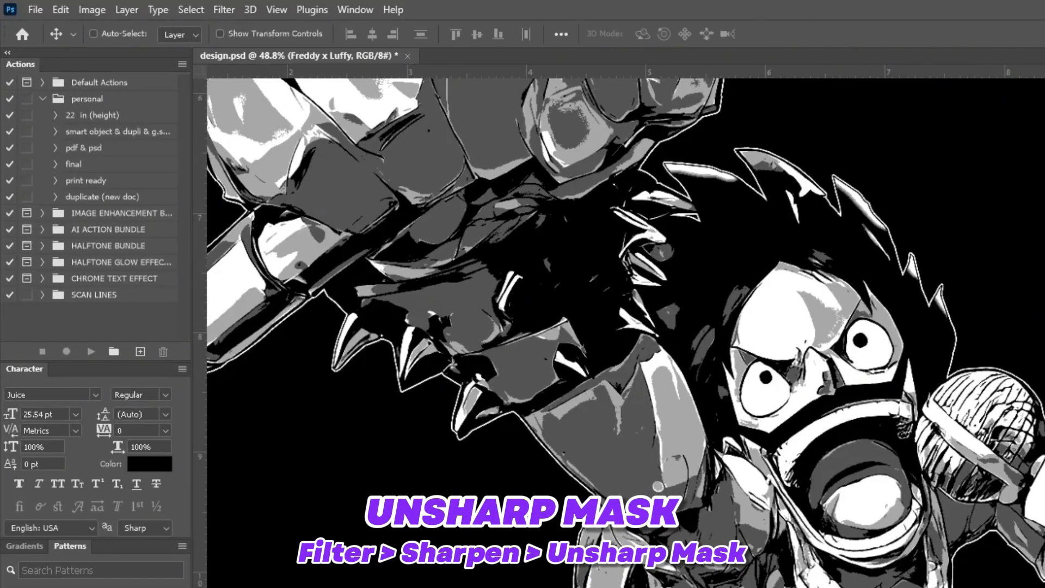
- Apply the Unsharp Mask filter to the Freddy x Luffy layer with Amount 236%, Radius 2.5 pixels and Threshold 0
{"action": "left_click", "coordinate": [243, 7]}
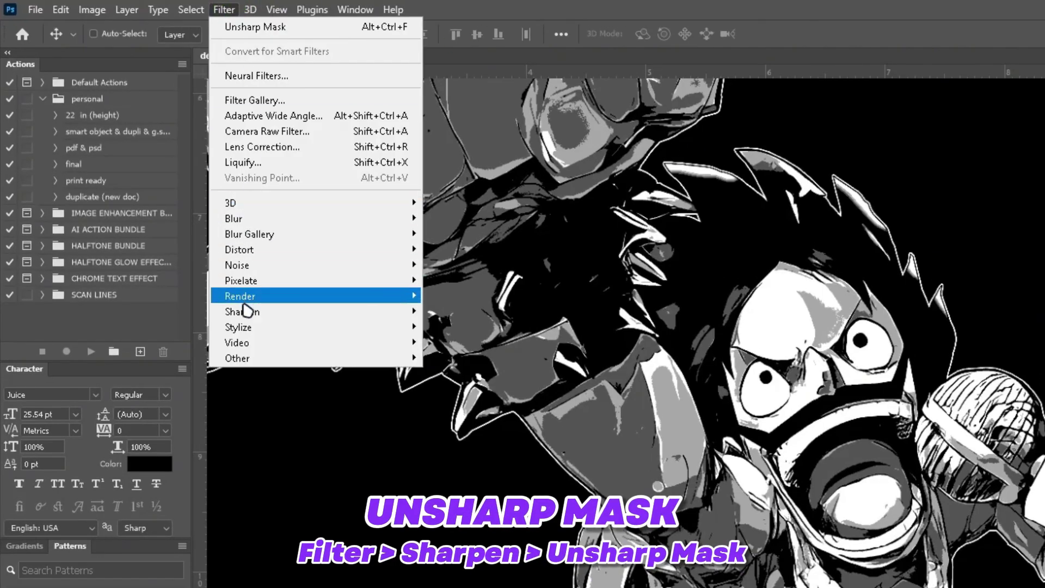
{"action": "mouse_move", "coordinate": [394, 319]}
{"action": "left_click", "coordinate": [469, 372]}
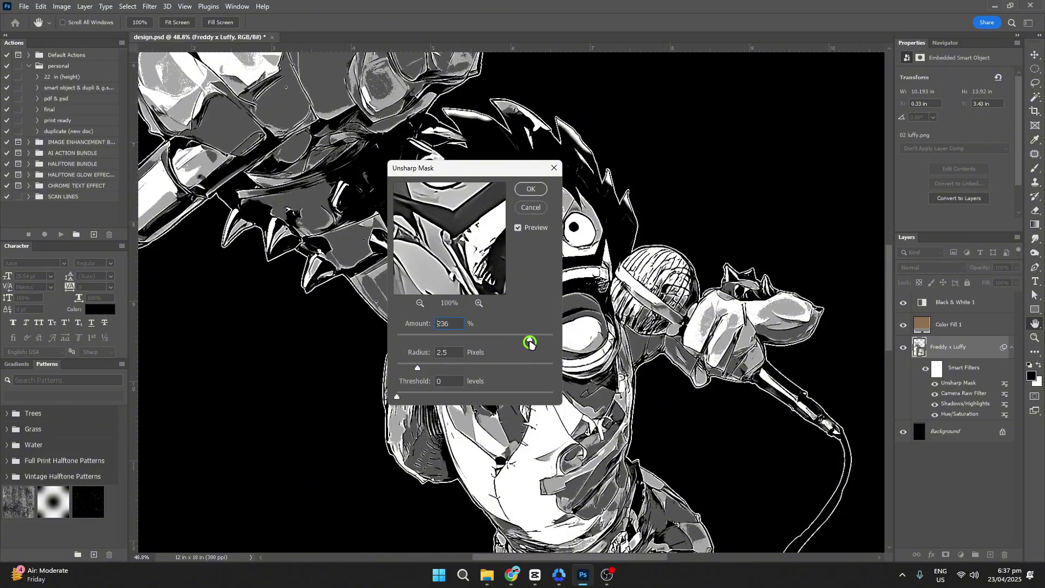
{"action": "left_click", "coordinate": [532, 189]}
- Apply the Add Noise filter to the artwork layer with Amount 15%, Uniform distribution and Monochromatic enabled
{"action": "scroll", "coordinate": [558, 353], "scroll_direction": "up", "scroll_amount": 1}
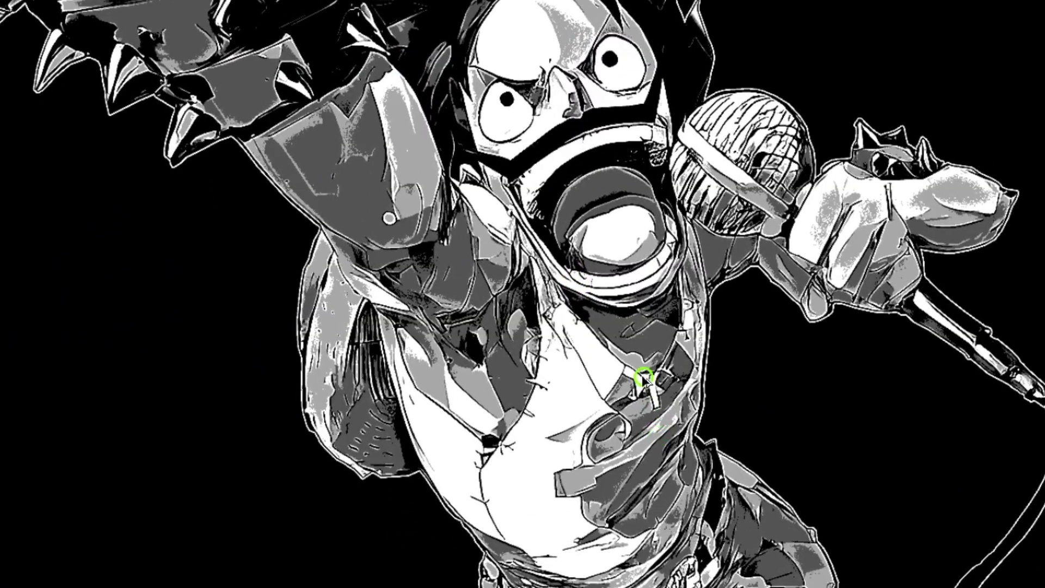
{"action": "scroll", "coordinate": [643, 377], "scroll_direction": "up", "scroll_amount": 4}
{"action": "left_click_drag", "start_coordinate": [583, 227], "coordinate": [641, 330]}
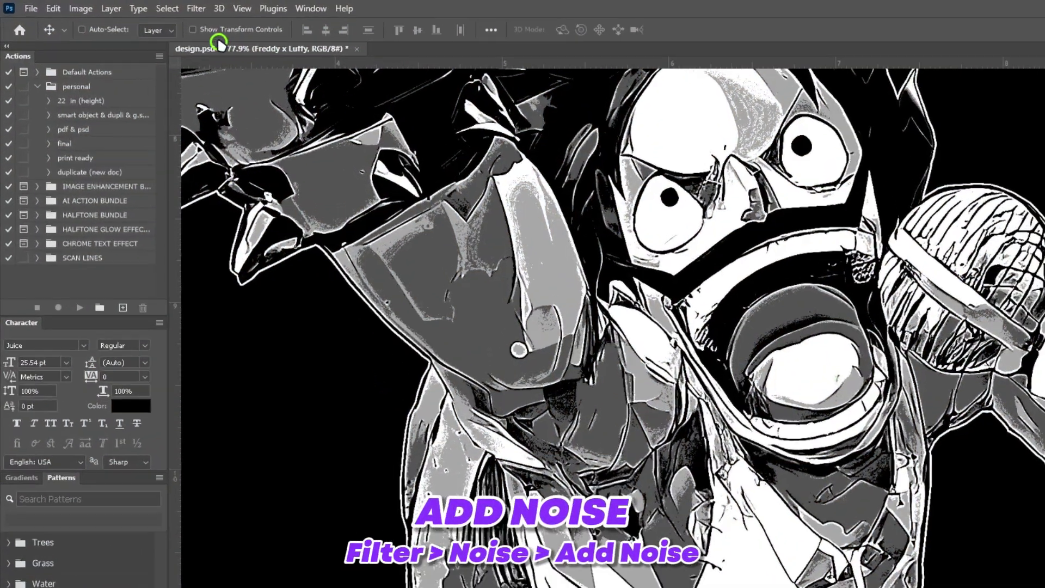
{"action": "left_click", "coordinate": [150, 6]}
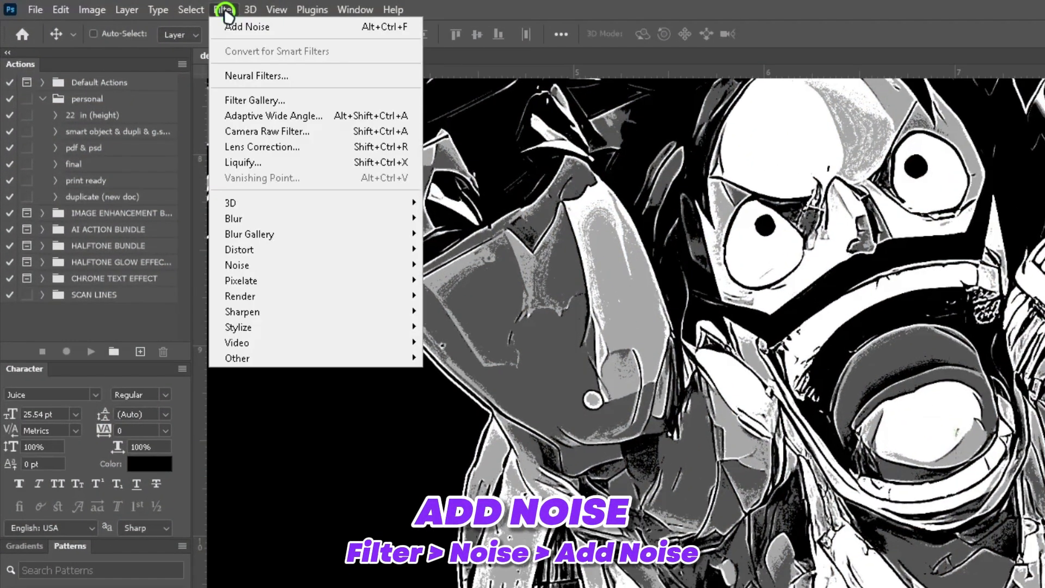
{"action": "mouse_move", "coordinate": [256, 265]}
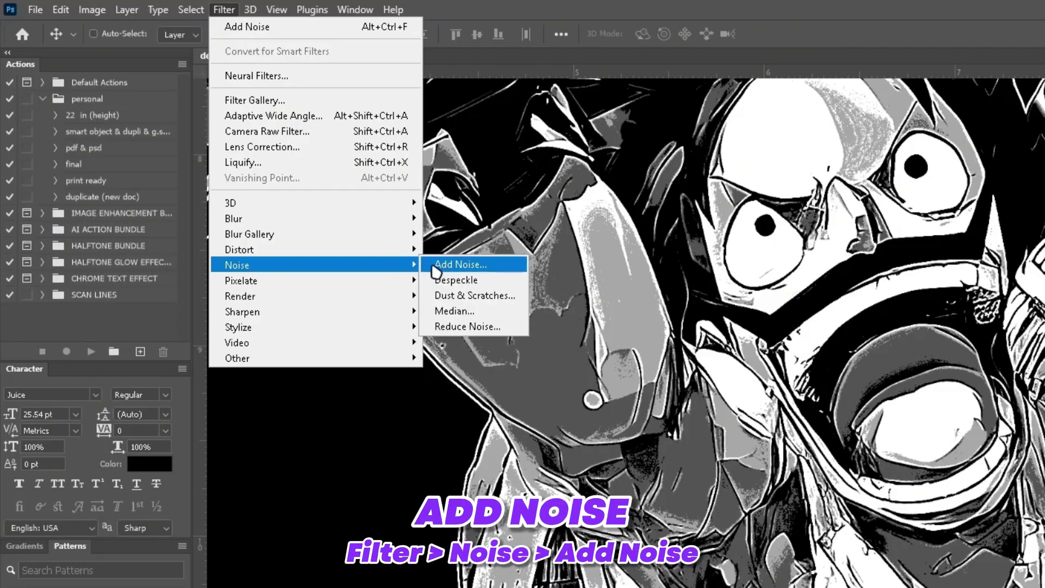
{"action": "left_click", "coordinate": [458, 263]}
{"action": "left_click", "coordinate": [695, 328]}
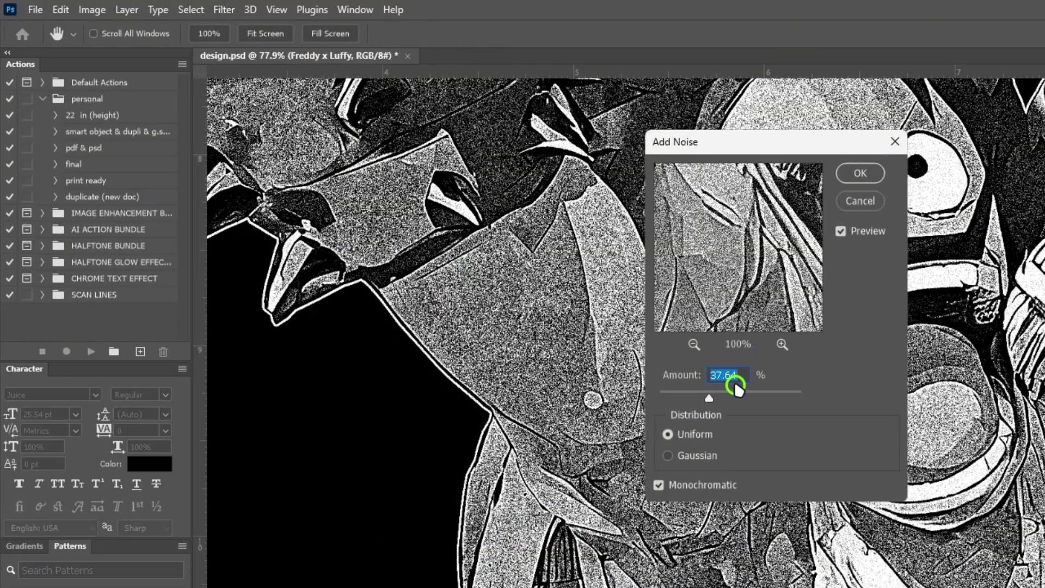
{"action": "type", "text": "15"}
{"action": "left_click", "coordinate": [714, 435]}
{"action": "left_click", "coordinate": [660, 485]}
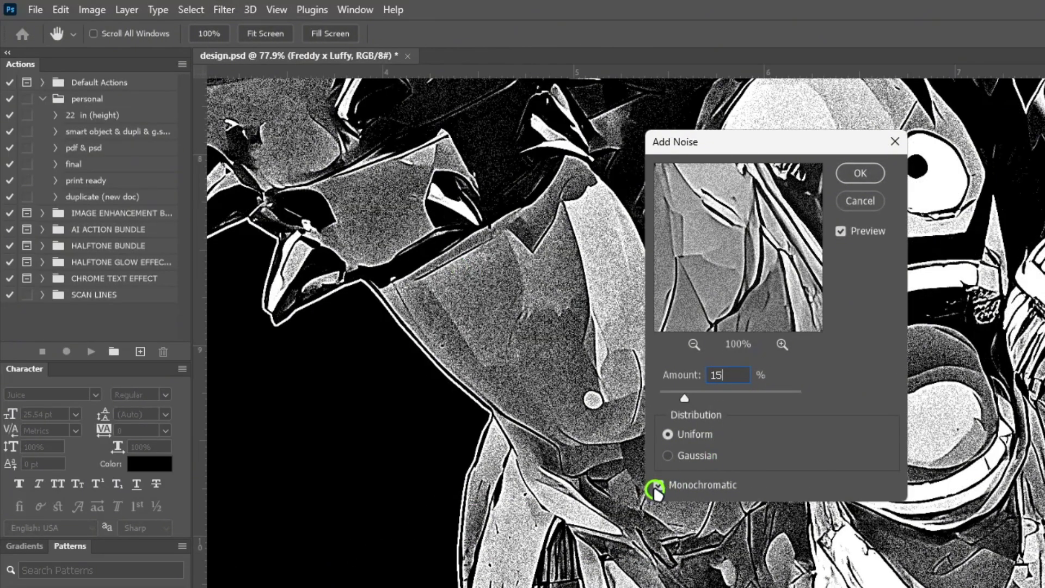
{"action": "left_click", "coordinate": [860, 173]}
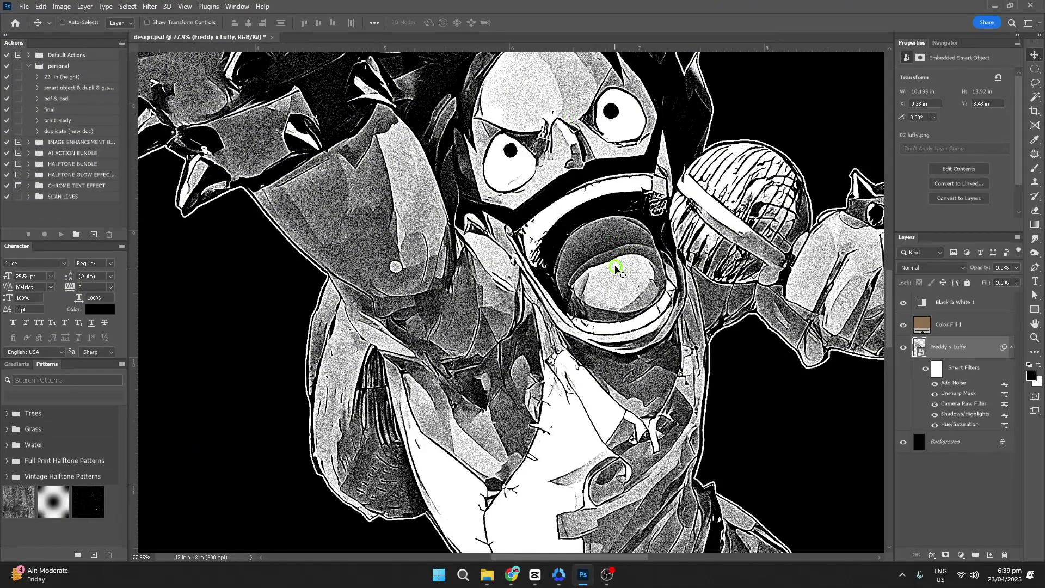
- Apply a Gaussian Blur with a 1 pixel radius to the artwork layer to soften the noise grain
{"action": "scroll", "coordinate": [615, 268], "scroll_direction": "up", "scroll_amount": 5}
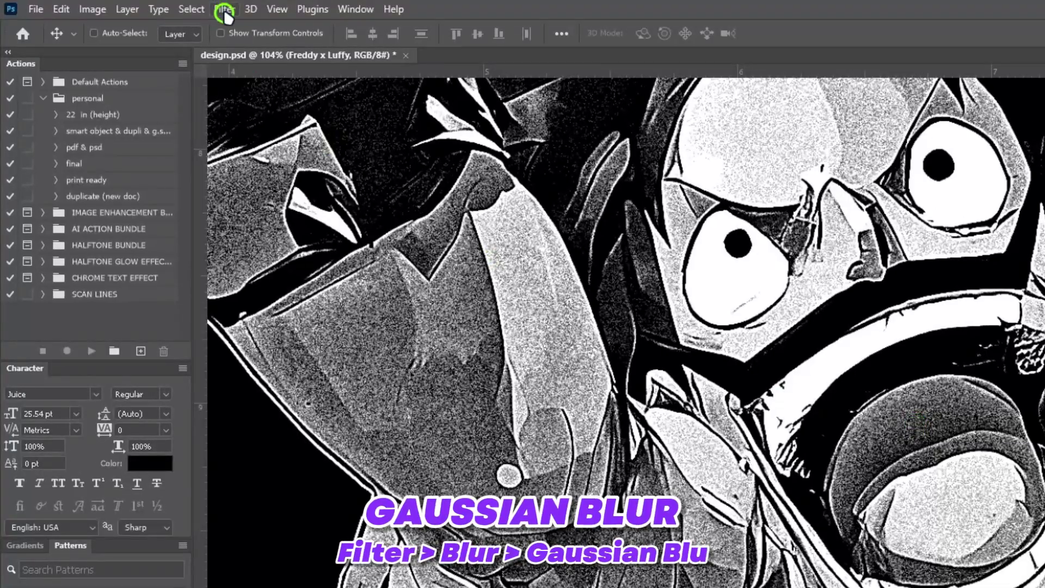
{"action": "left_click", "coordinate": [150, 6]}
{"action": "mouse_move", "coordinate": [253, 226]}
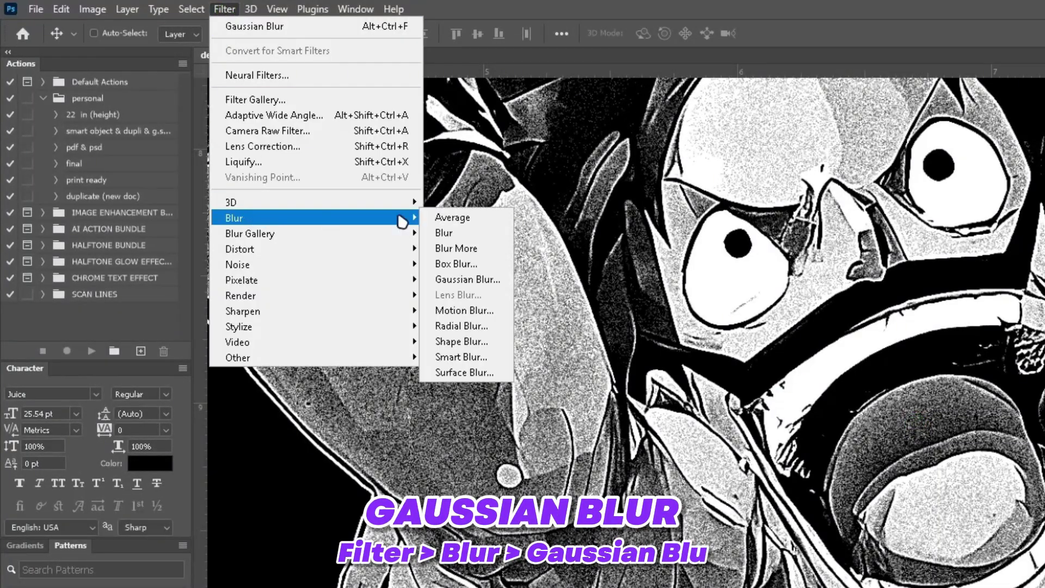
{"action": "left_click", "coordinate": [465, 281]}
{"action": "left_click", "coordinate": [567, 549]}
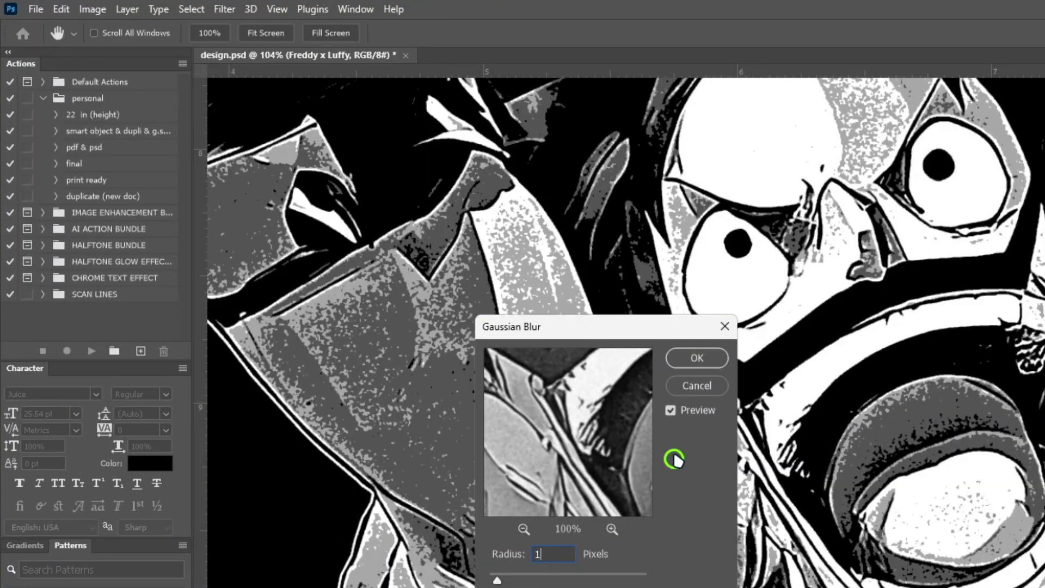
{"action": "left_click", "coordinate": [695, 359]}
- Apply another Shadows/Highlights adjustment to the artwork layer with Shadows Amount 30% and Highlights Amount 1%
{"action": "scroll", "coordinate": [376, 312], "scroll_direction": "up", "scroll_amount": 3}
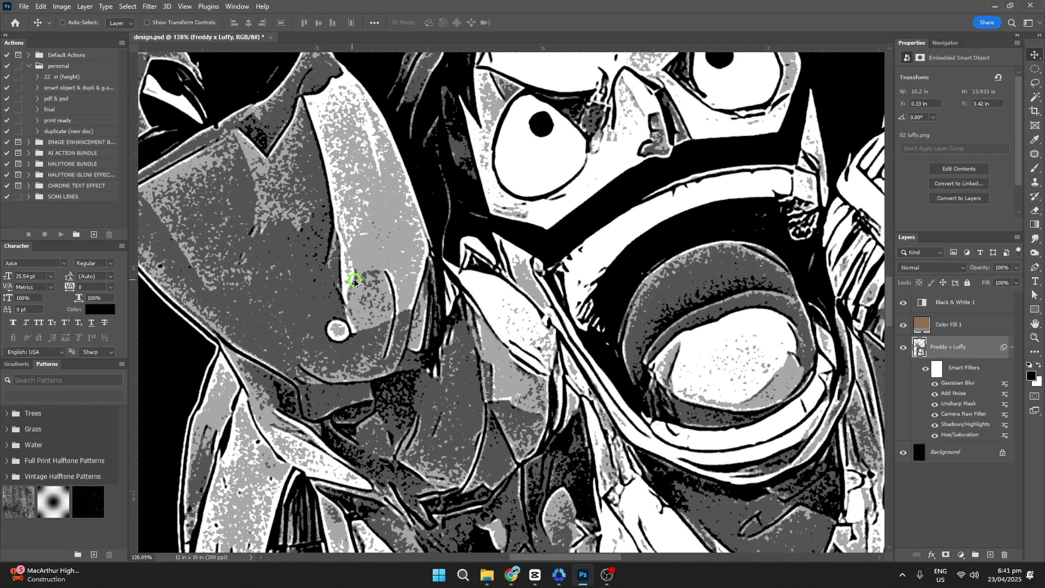
{"action": "left_click_drag", "start_coordinate": [497, 369], "coordinate": [520, 254]}
{"action": "scroll", "coordinate": [597, 303], "scroll_direction": "down", "scroll_amount": 2}
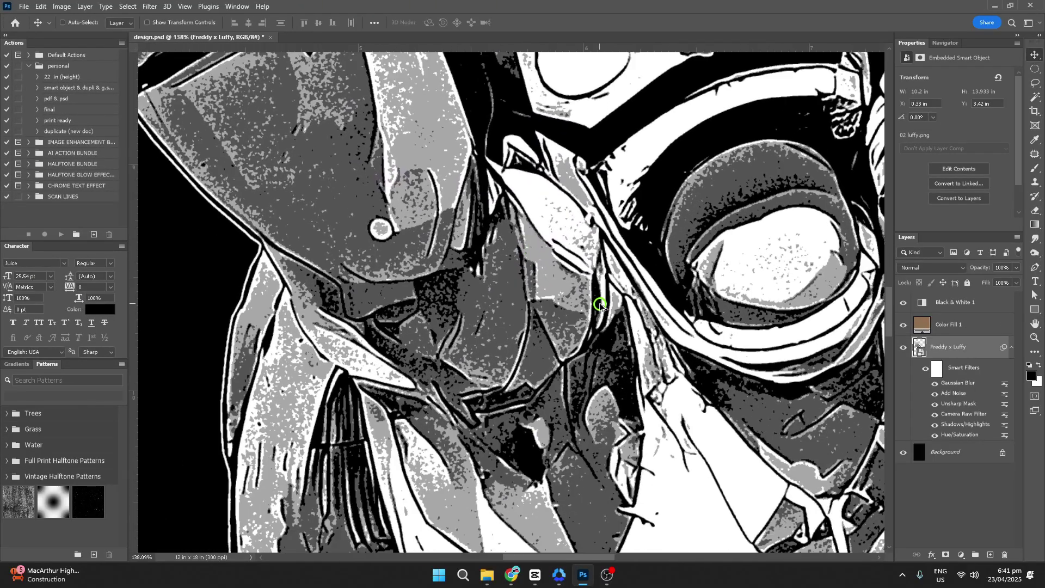
{"action": "left_click_drag", "start_coordinate": [655, 220], "coordinate": [672, 368]}
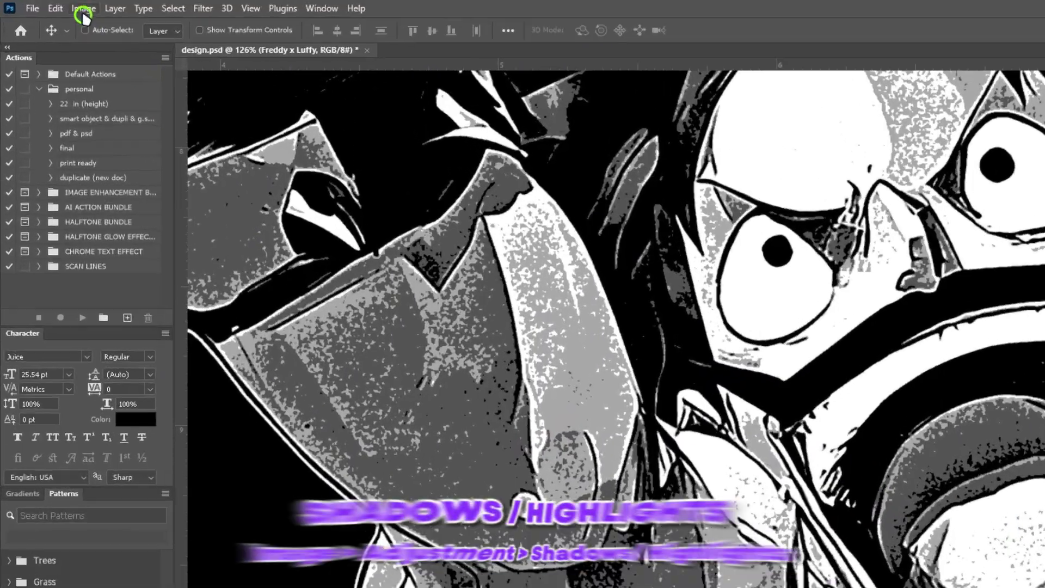
{"action": "left_click", "coordinate": [61, 6]}
{"action": "mouse_move", "coordinate": [76, 38]}
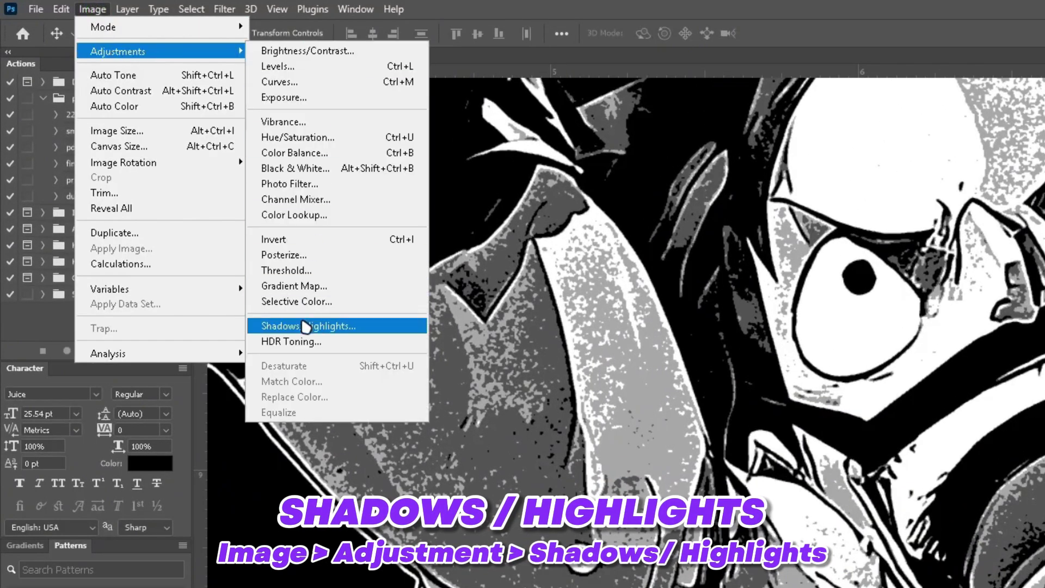
{"action": "left_click", "coordinate": [272, 327]}
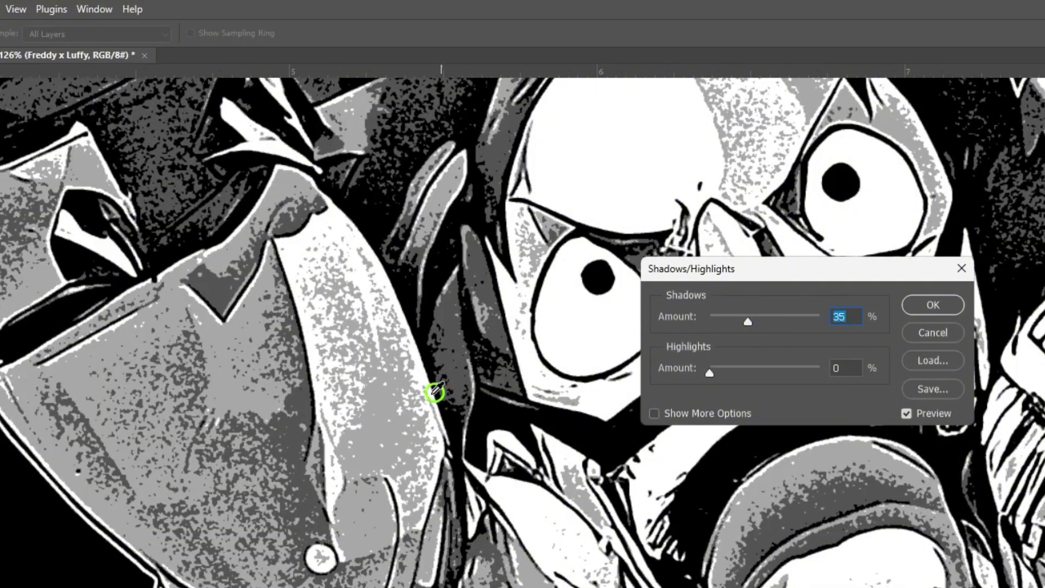
{"action": "key", "text": "ctrl+minus"}
{"action": "key", "text": "ctrl+minus"}
{"action": "key", "text": "ctrl+minus"}
{"action": "left_click_drag", "start_coordinate": [747, 322], "coordinate": [725, 322]}
{"action": "left_click_drag", "start_coordinate": [710, 374], "coordinate": [723, 375]}
{"action": "left_click_drag", "start_coordinate": [726, 323], "coordinate": [742, 325]}
{"action": "mouse_move", "coordinate": [722, 373]}
{"action": "left_mouse_down"}
{"action": "mouse_move", "coordinate": [781, 367]}
{"action": "mouse_move", "coordinate": [710, 374]}
{"action": "left_mouse_up"}
{"action": "left_click", "coordinate": [934, 305]}
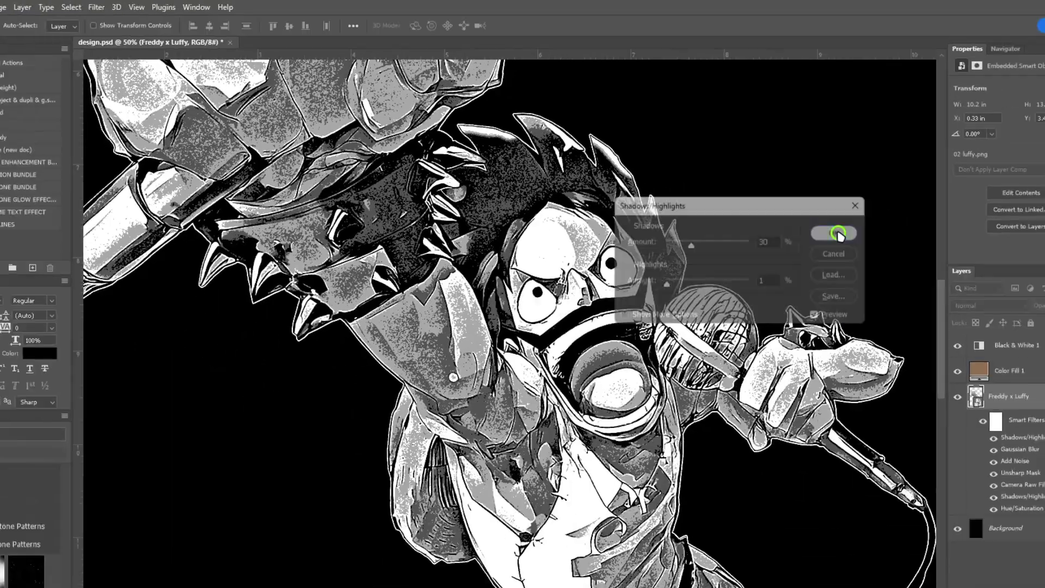
- Review the grainy artwork up close and as a whole, and collapse the Freddy x Luffy layer's smart filter list
{"action": "scroll", "coordinate": [611, 345], "scroll_direction": "up", "scroll_amount": 5}
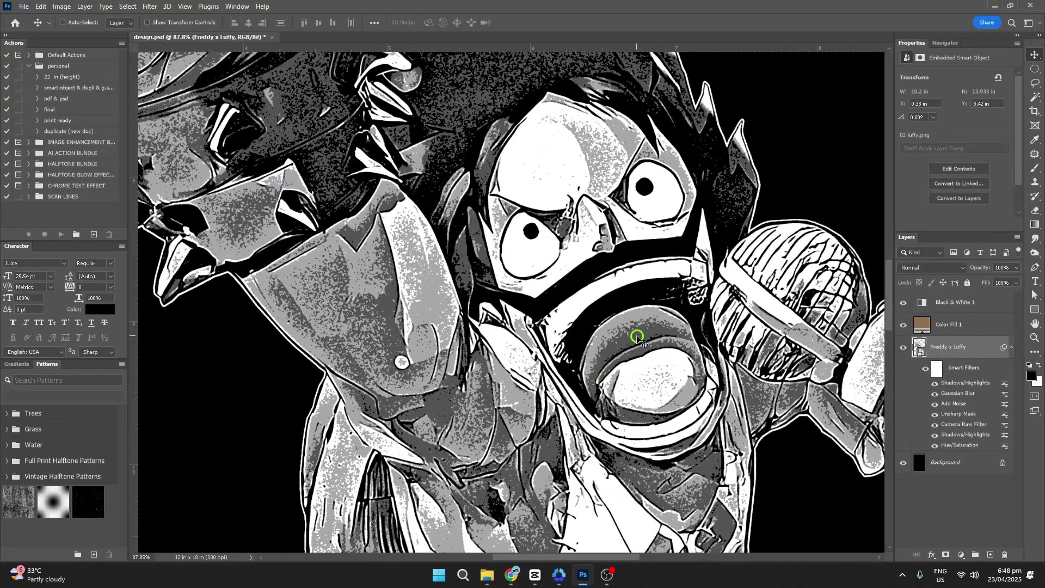
{"action": "scroll", "coordinate": [638, 338], "scroll_direction": "down", "scroll_amount": 6}
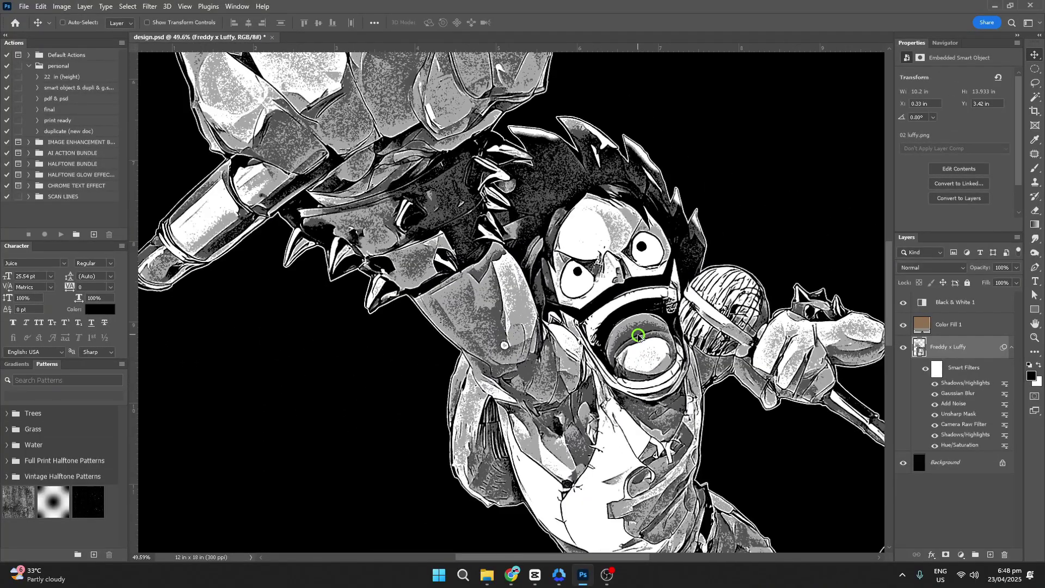
{"action": "scroll", "coordinate": [640, 368], "scroll_direction": "down", "scroll_amount": 2}
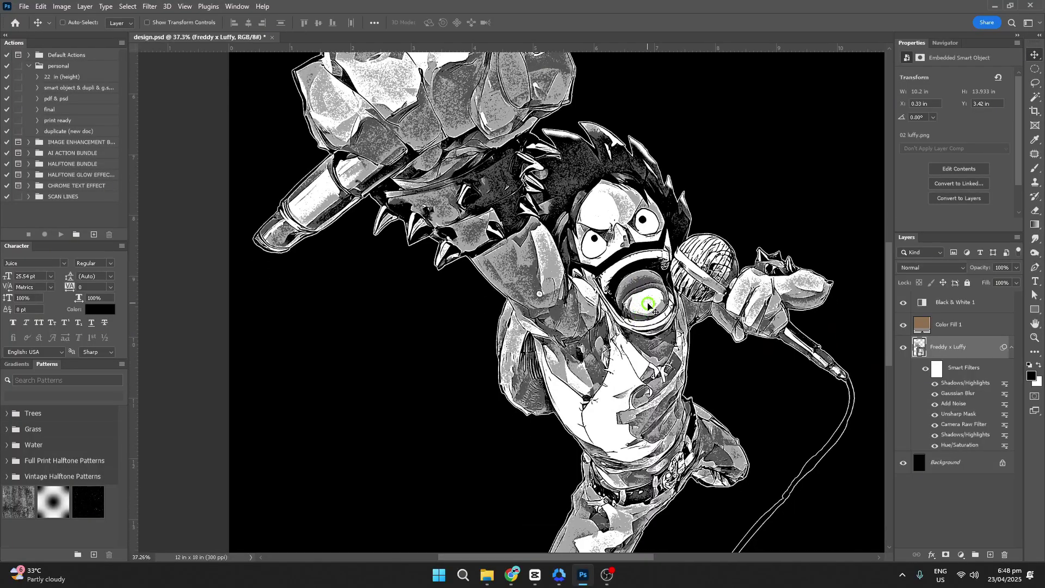
{"action": "left_click", "coordinate": [1009, 350]}
- Add a dark brown solid colour fill layer above the Black & White 1 adjustment layer for the shadows
{"action": "left_click", "coordinate": [974, 302]}
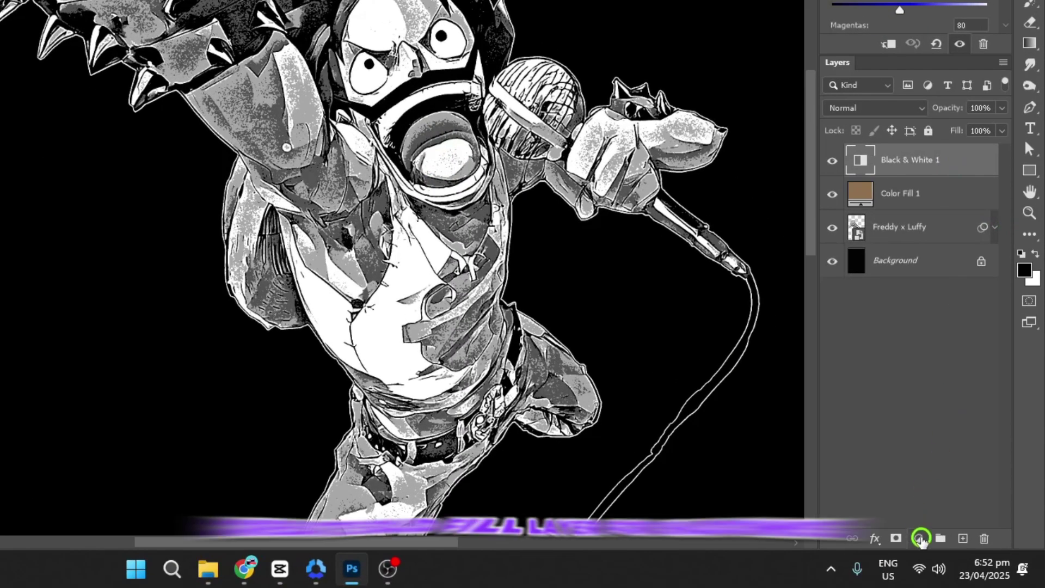
{"action": "left_click", "coordinate": [961, 553]}
{"action": "left_click", "coordinate": [963, 250]}
{"action": "left_click", "coordinate": [387, 323]}
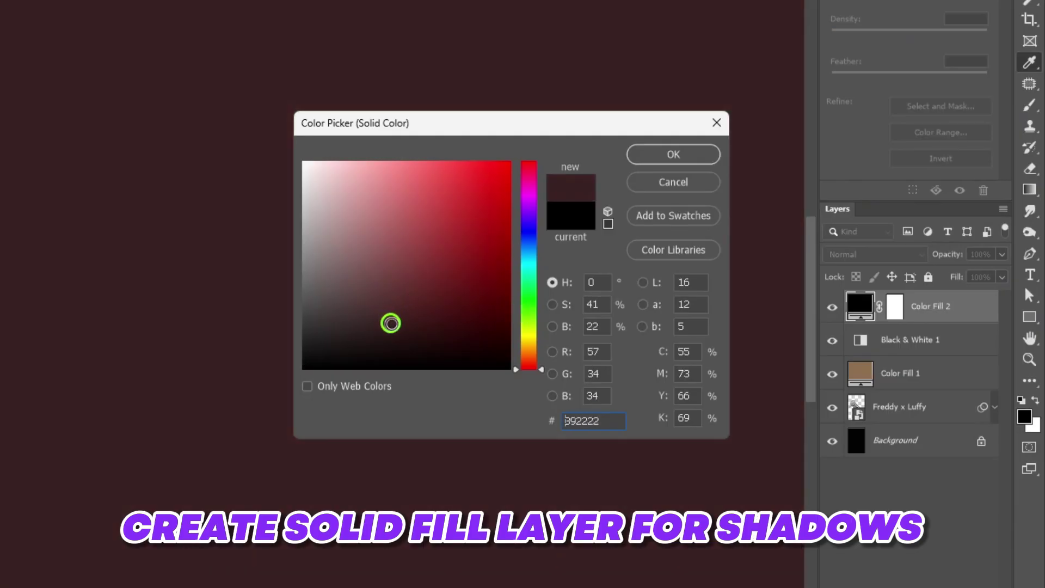
{"action": "left_click", "coordinate": [531, 353]}
{"action": "left_click_drag", "start_coordinate": [380, 324], "coordinate": [388, 332]}
{"action": "left_click", "coordinate": [675, 155]}
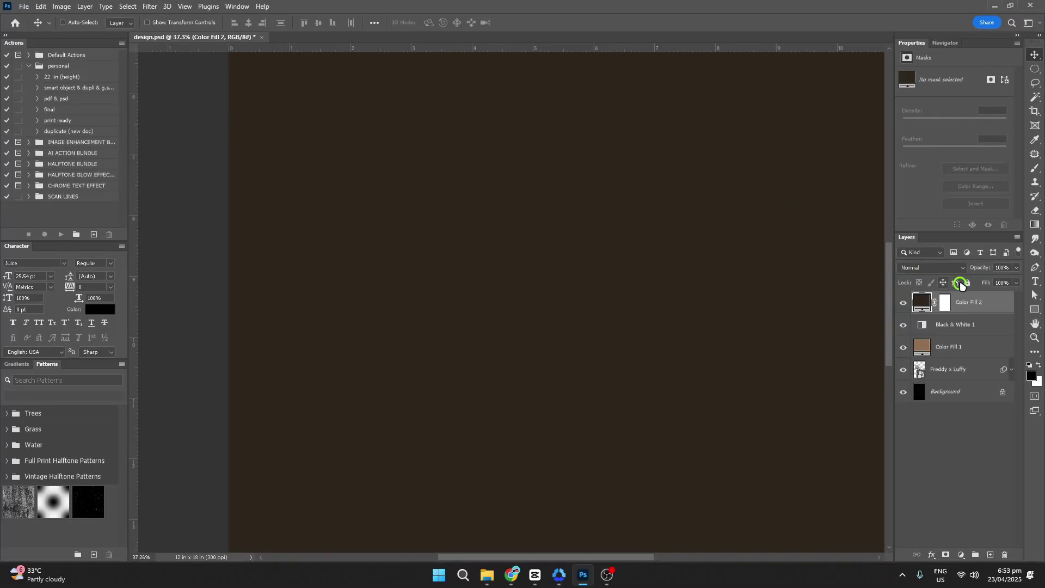
- Restrict the dark brown fill layer to the shadows with Blend If, setting the Underlying Layer range to 84 and 93
{"action": "double_click", "coordinate": [996, 306]}
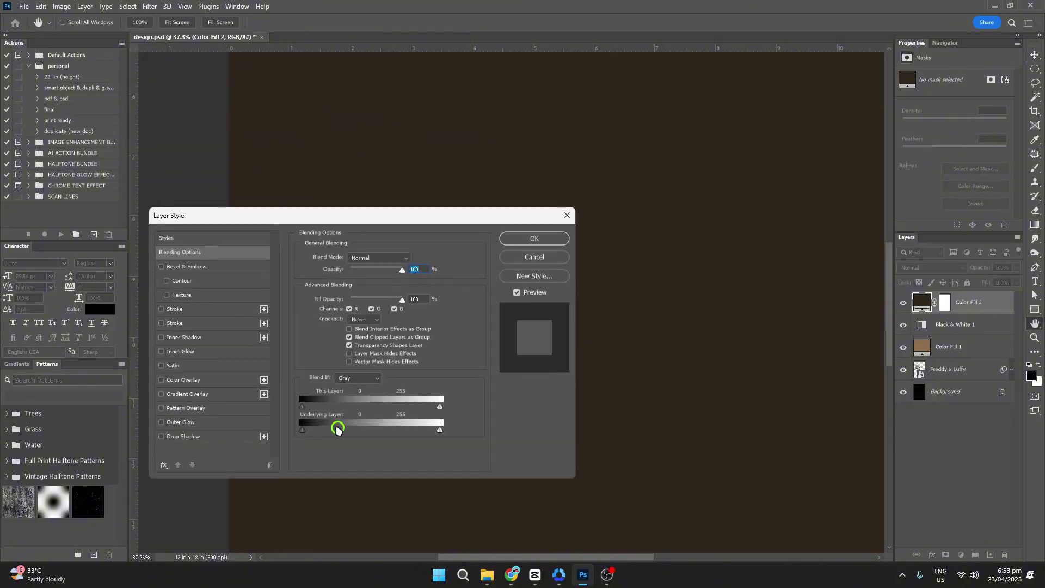
{"action": "left_click_drag", "start_coordinate": [300, 432], "coordinate": [342, 434]}
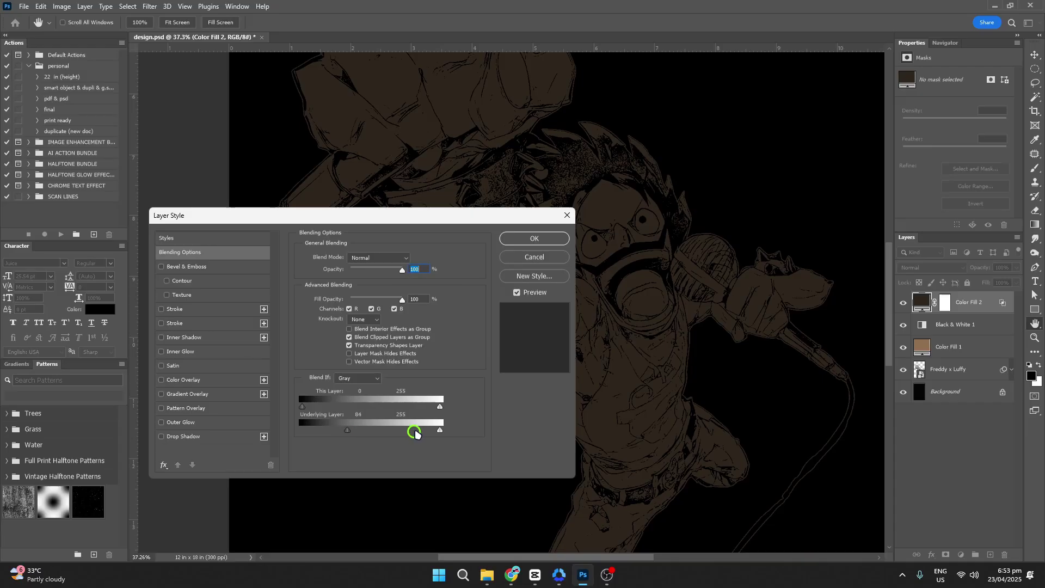
{"action": "left_click_drag", "start_coordinate": [439, 430], "coordinate": [382, 433]}
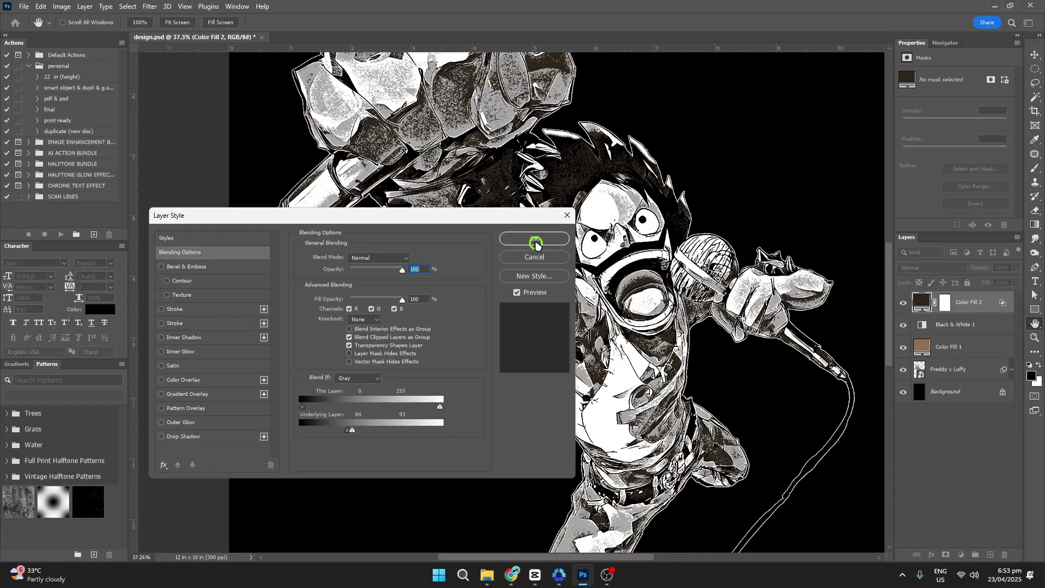
{"action": "left_click", "coordinate": [536, 241]}
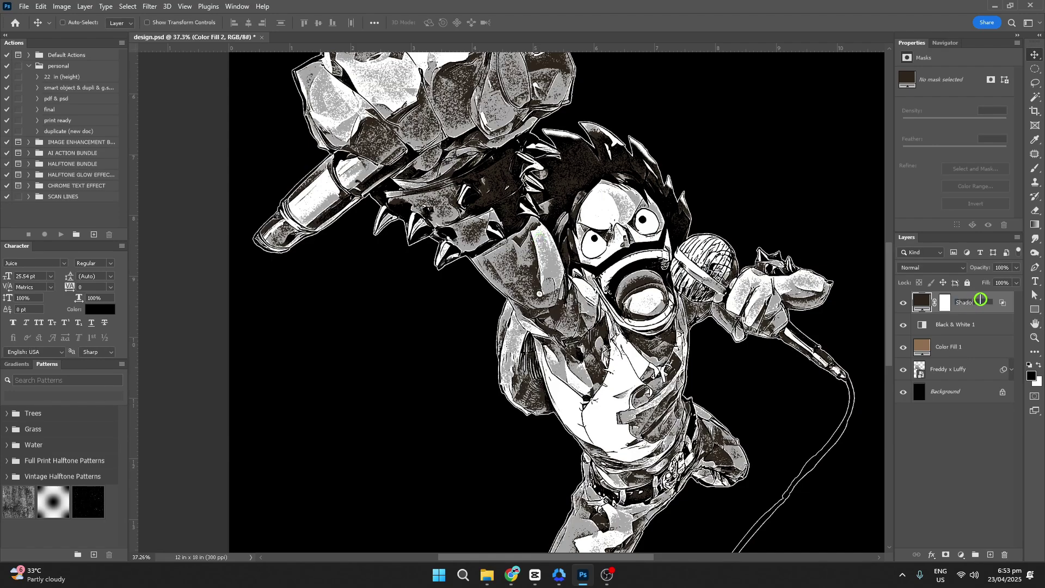
- Rename the dark brown fill layer as Shadow and delete its layer mask
{"action": "right_click", "coordinate": [945, 303]}
{"action": "left_click", "coordinate": [966, 326]}
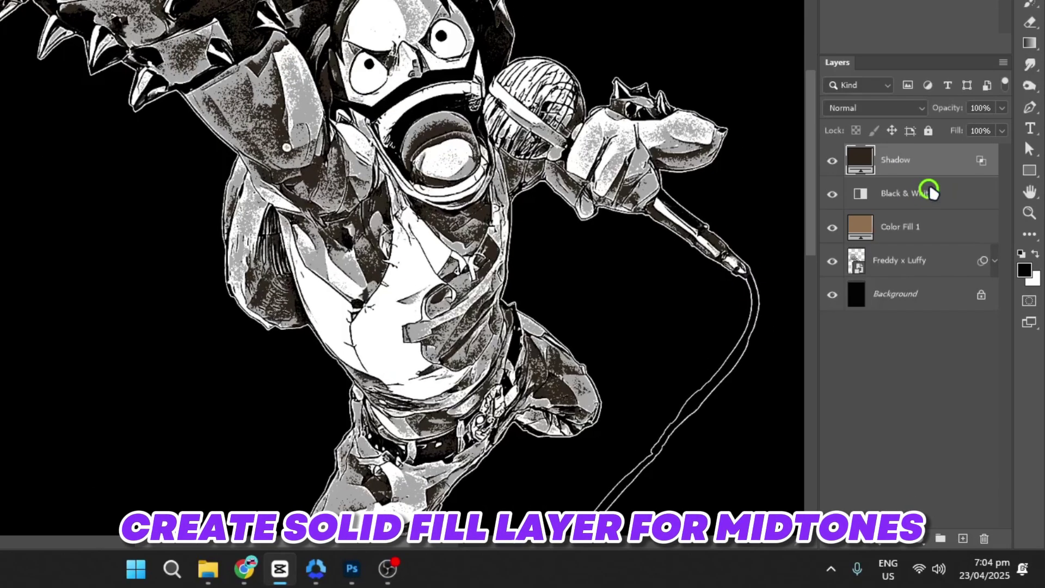
- Add a light orange-brown solid colour fill layer above the Shadow layer for the midtones
{"action": "left_click", "coordinate": [919, 537]}
{"action": "left_click", "coordinate": [958, 249]}
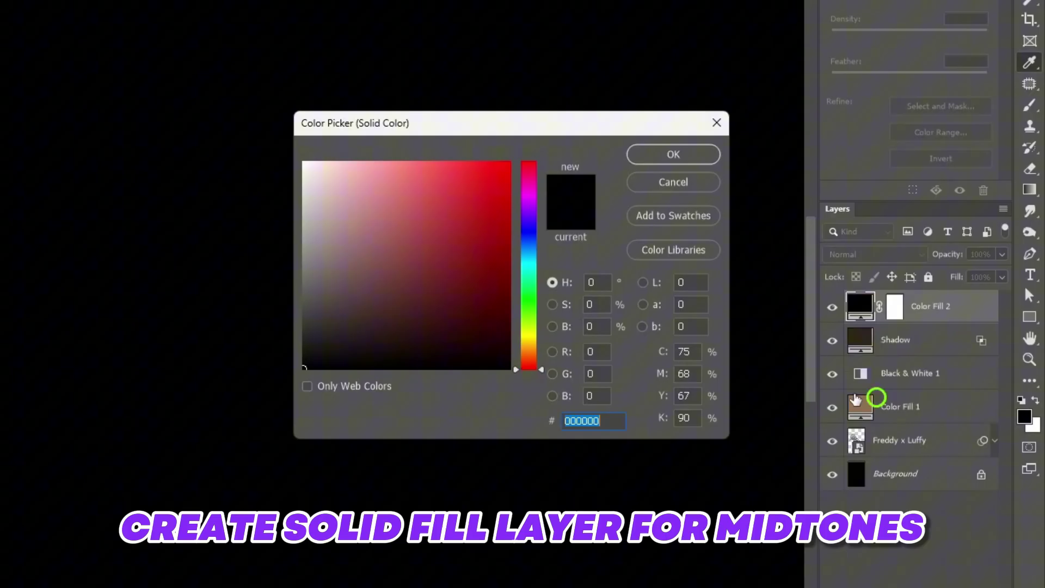
{"action": "left_click", "coordinate": [530, 354]}
{"action": "left_click_drag", "start_coordinate": [419, 281], "coordinate": [415, 208]}
{"action": "left_click", "coordinate": [676, 157]}
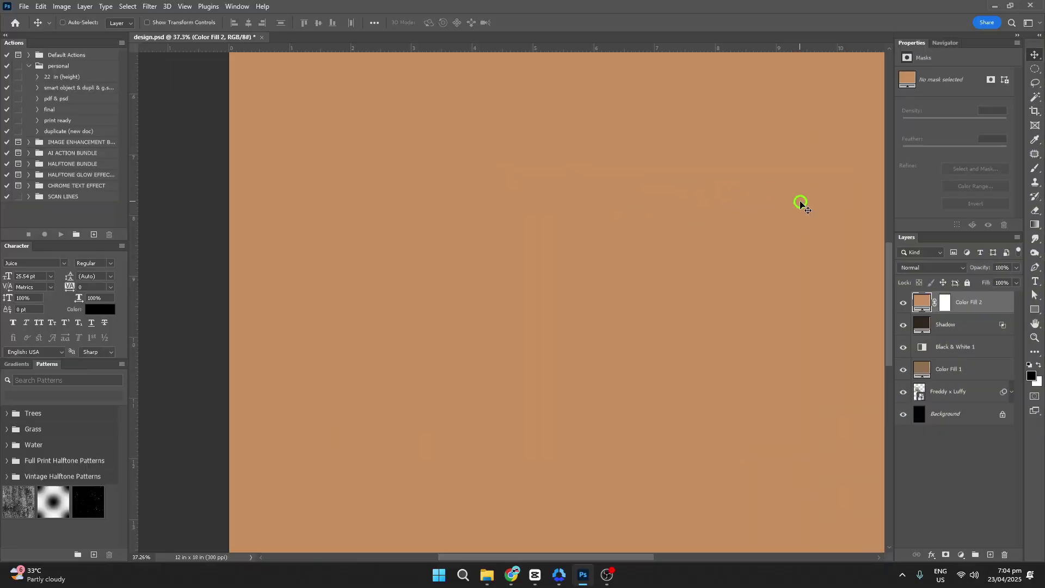
- Restrict the orange-brown fill layer to the midtones with Blend If, setting the Underlying Layer range to 106 and 182
{"action": "double_click", "coordinate": [995, 306]}
{"action": "left_click_drag", "start_coordinate": [456, 220], "coordinate": [621, 167]}
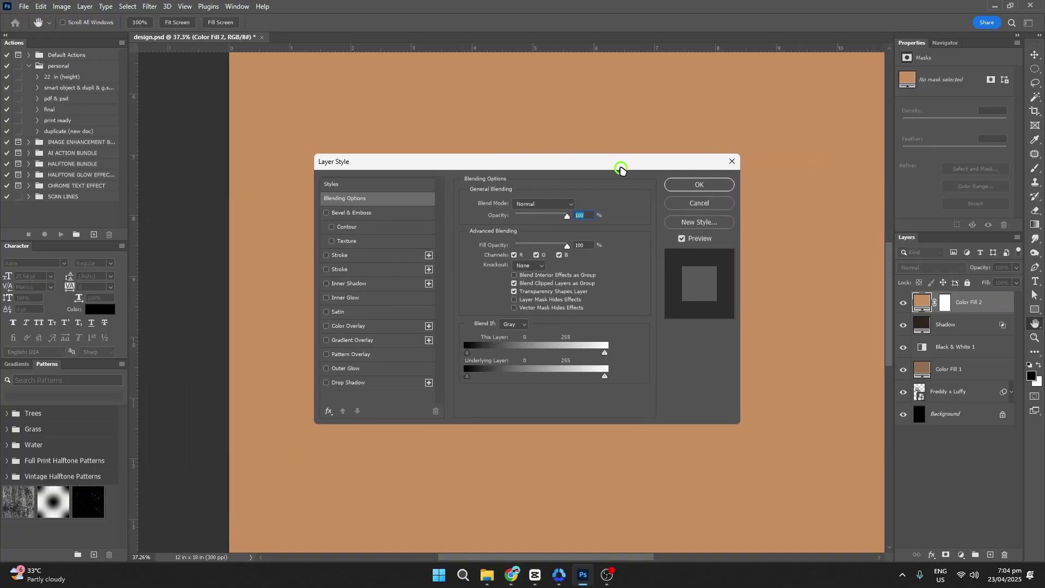
{"action": "left_click_drag", "start_coordinate": [467, 379], "coordinate": [524, 379]}
{"action": "left_click_drag", "start_coordinate": [555, 166], "coordinate": [824, 173]}
{"action": "left_click_drag", "start_coordinate": [874, 382], "coordinate": [835, 384]}
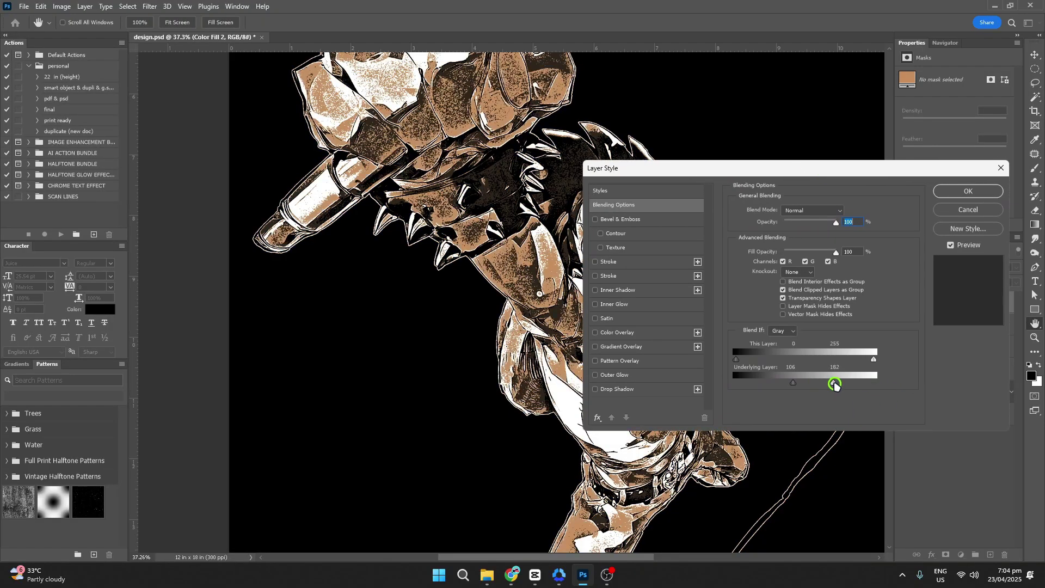
{"action": "left_click", "coordinate": [962, 194]}
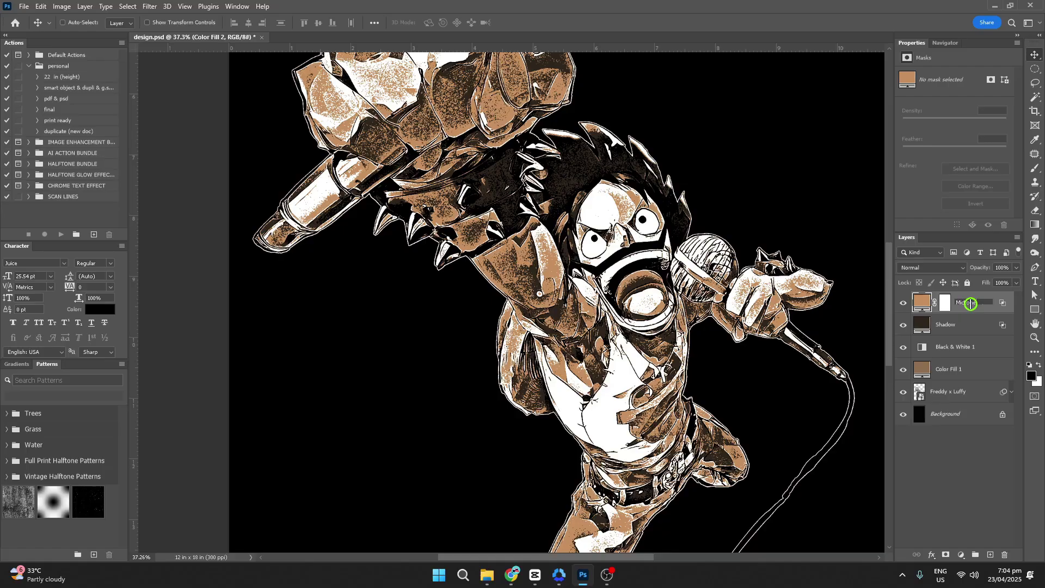
- Rename the orange-brown fill layer as Midtone and delete its layer mask
{"action": "key", "text": "Return"}
{"action": "right_click", "coordinate": [945, 303]}
{"action": "left_click", "coordinate": [959, 326]}
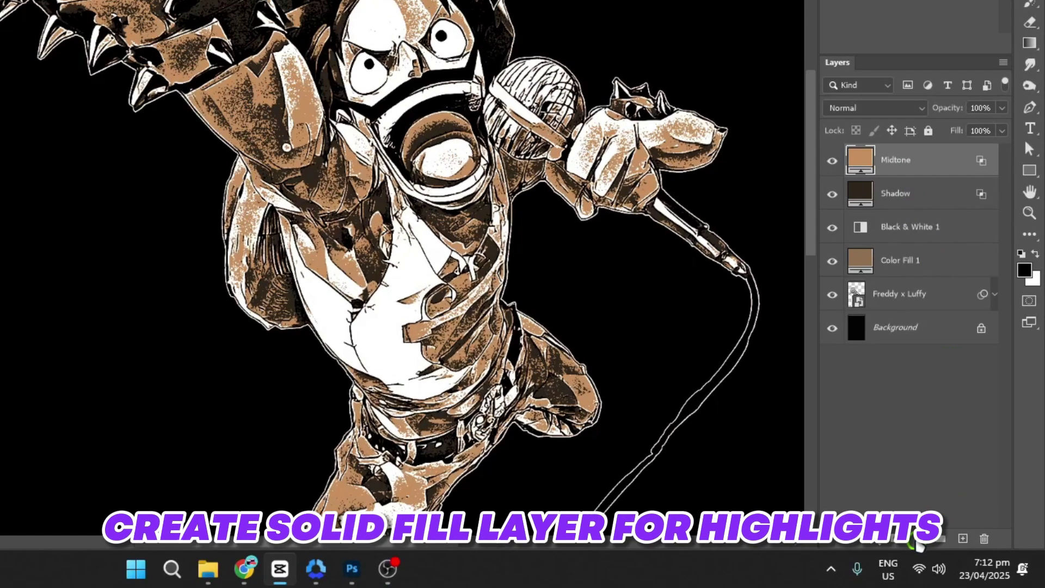
- Add a pale yellow-cream solid colour fill layer above the Midtone layer for the highlights
{"action": "left_click", "coordinate": [961, 554]}
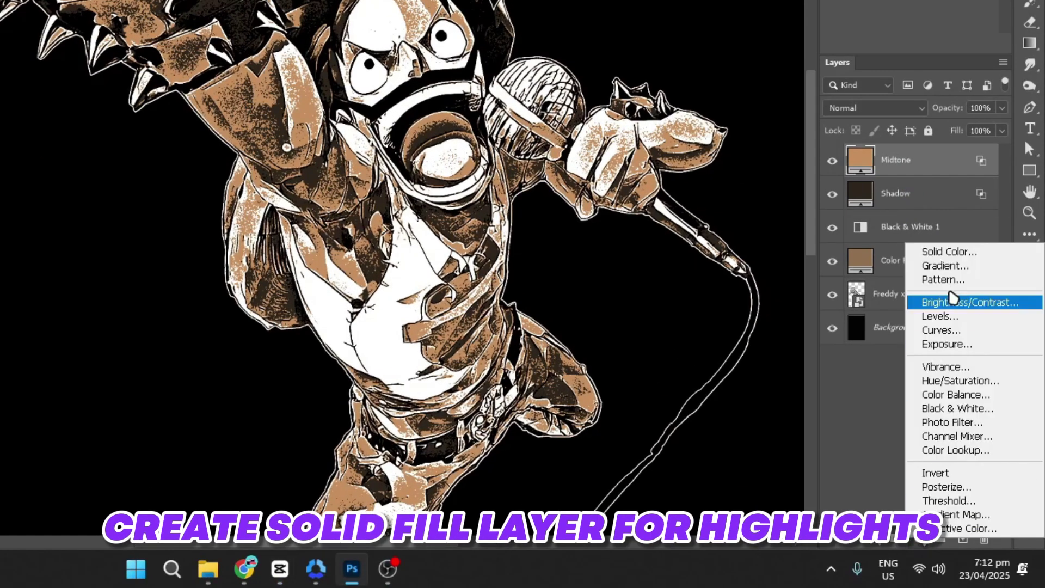
{"action": "left_click", "coordinate": [956, 251]}
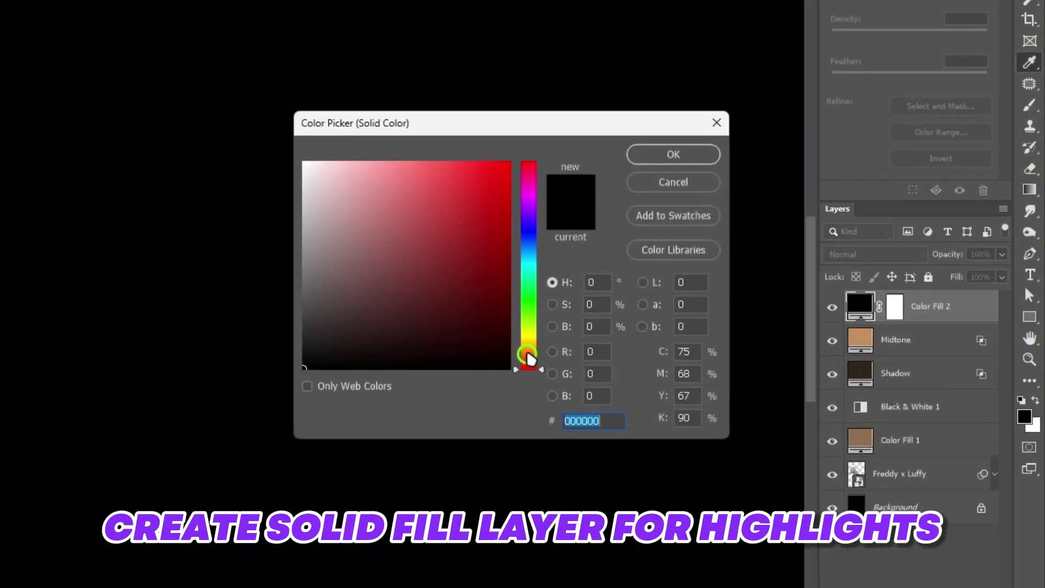
{"action": "left_click_drag", "start_coordinate": [529, 358], "coordinate": [523, 347]}
{"action": "left_click_drag", "start_coordinate": [391, 221], "coordinate": [380, 173]}
{"action": "left_click", "coordinate": [677, 160]}
- Restrict the cream fill layer to the highlights with Blend If, setting the Underlying Layer range to 243 and 255
{"action": "left_click", "coordinate": [990, 296]}
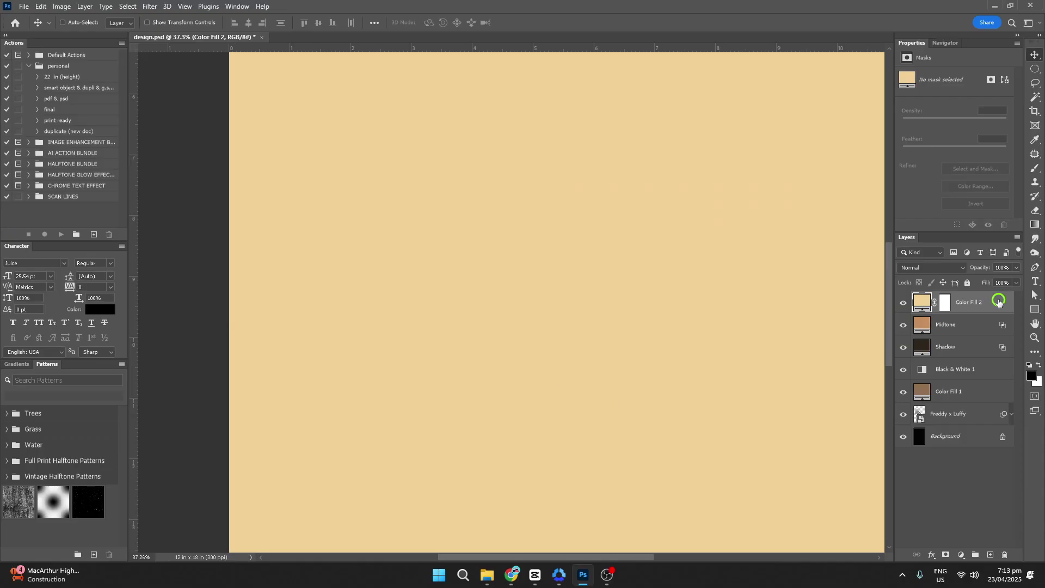
{"action": "double_click", "coordinate": [997, 301]}
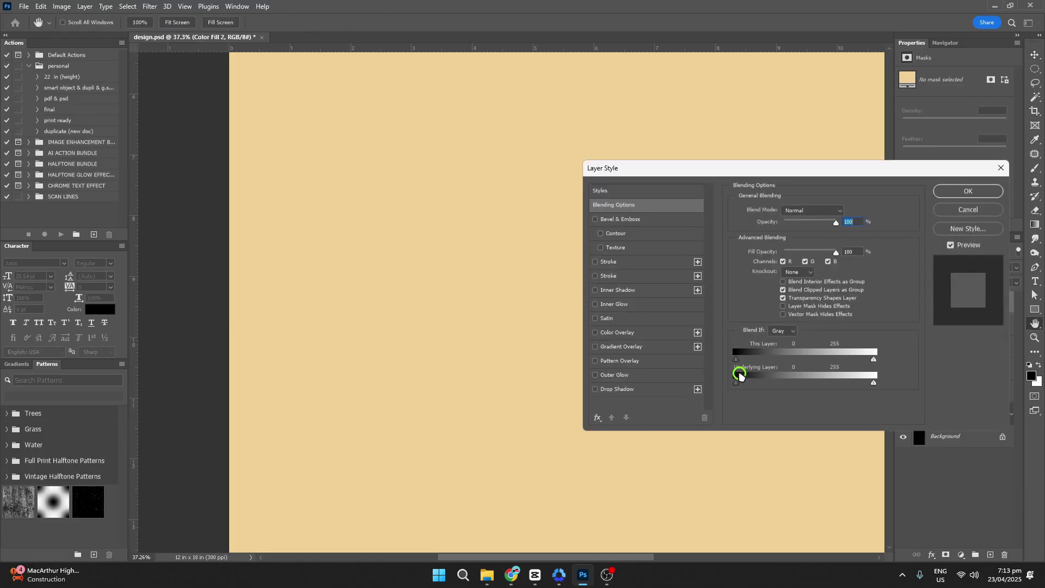
{"action": "left_click_drag", "start_coordinate": [737, 383], "coordinate": [863, 385]}
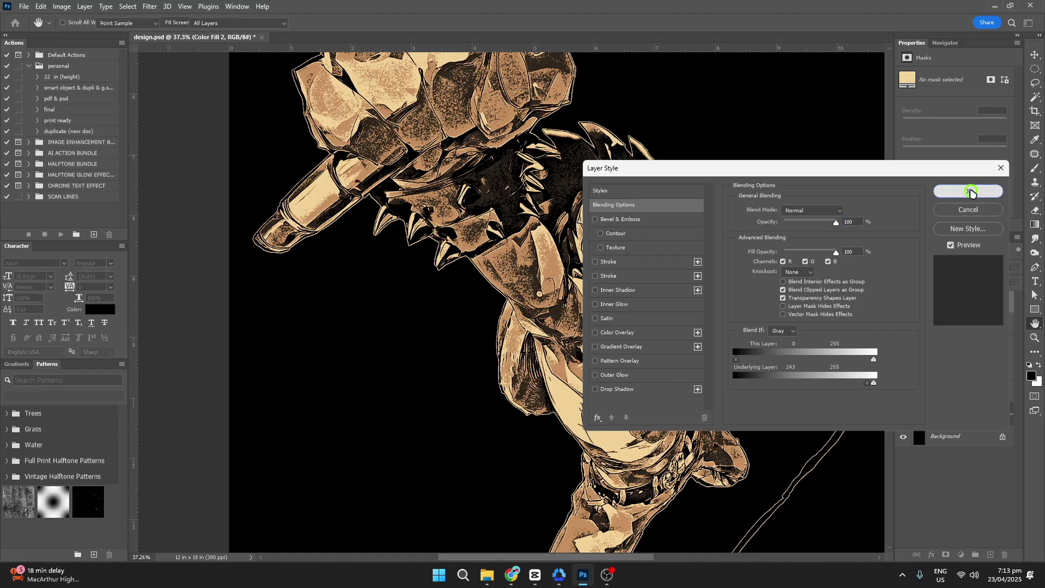
{"action": "left_click", "coordinate": [967, 191]}
- Rename the cream fill layer as Highlight and delete its layer mask
{"action": "double_click", "coordinate": [971, 303]}
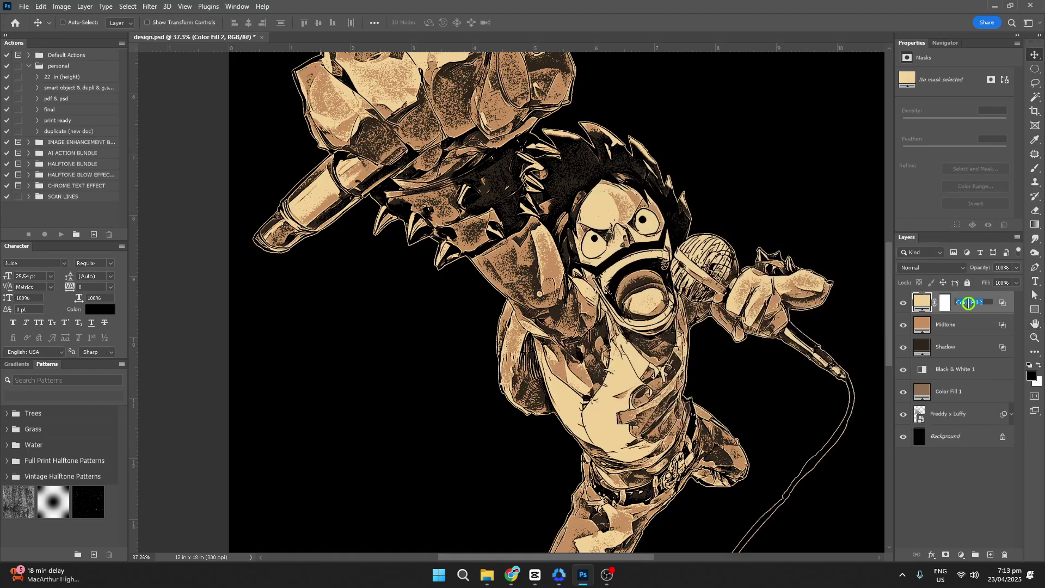
{"action": "type", "text": "Highlight"}
{"action": "key", "text": "Return"}
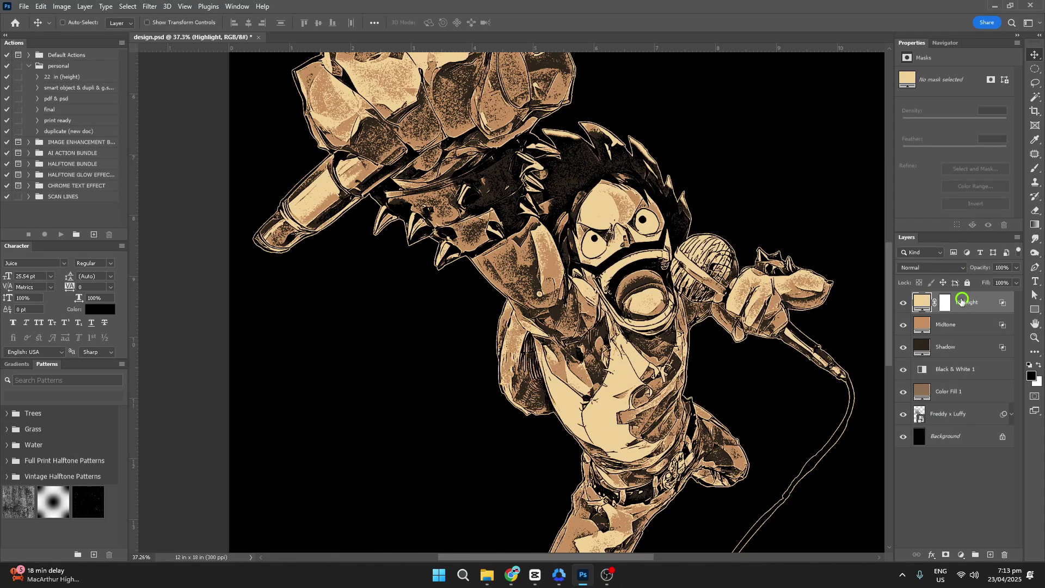
{"action": "right_click", "coordinate": [945, 302]}
{"action": "left_click", "coordinate": [957, 324]}
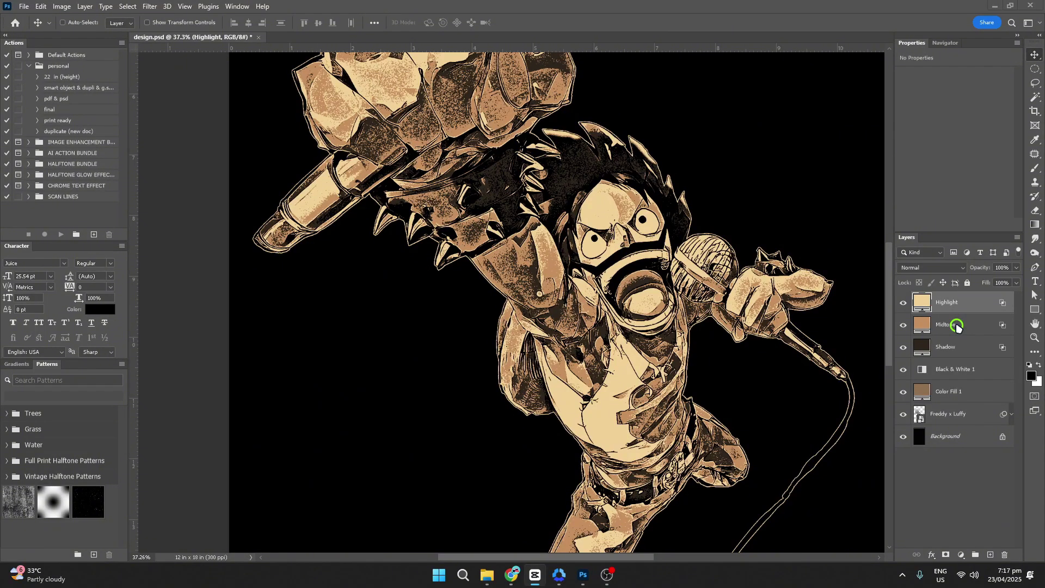
{"action": "left_click", "coordinate": [972, 347]}
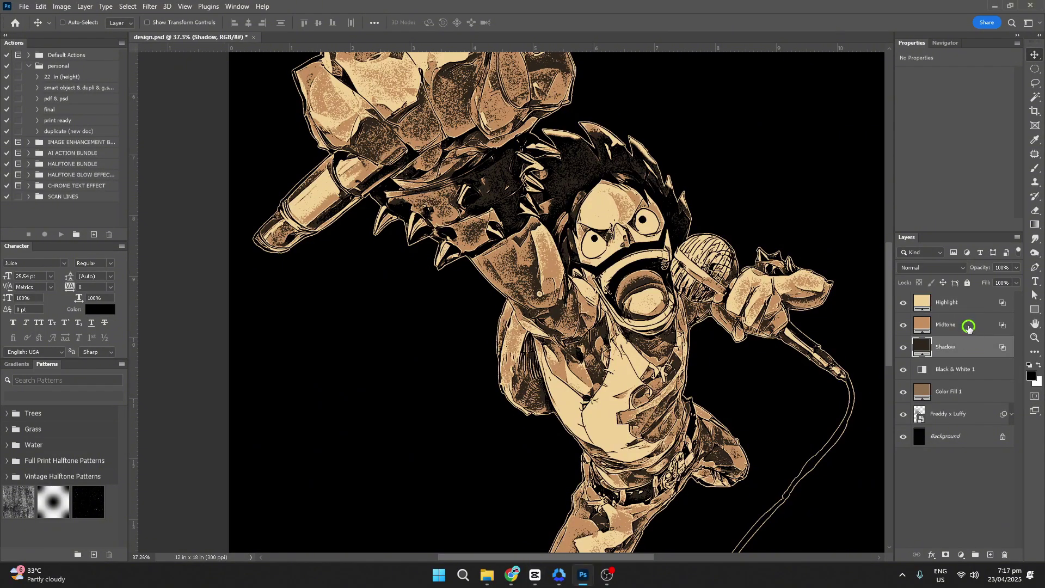
{"action": "left_click", "coordinate": [969, 326]}
{"action": "left_click", "coordinate": [968, 307]}
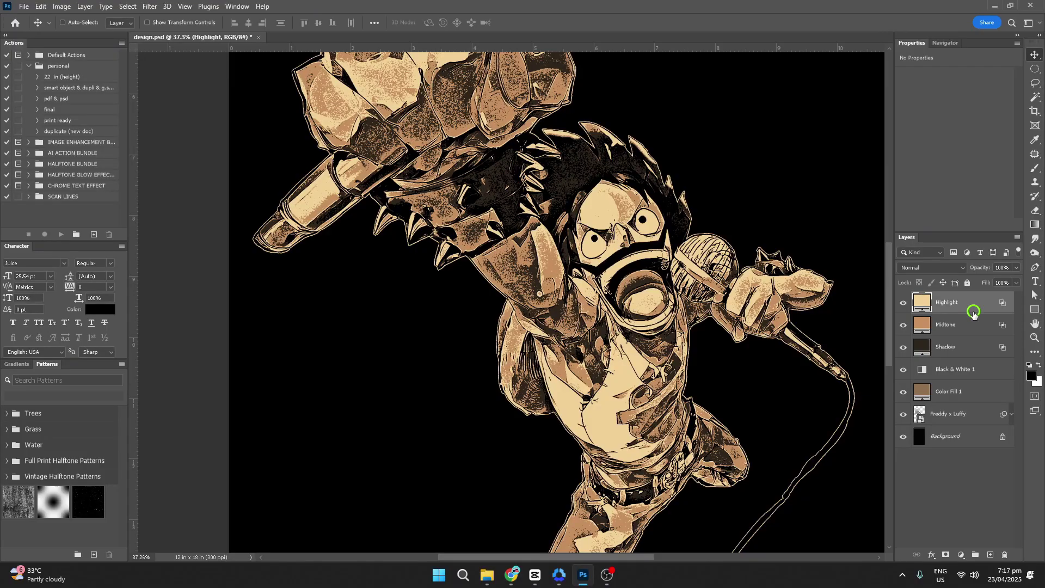
- Change the Shadow fill layer's colour to a slightly lighter, more saturated dark brown
{"action": "scroll", "coordinate": [755, 287], "scroll_direction": "up", "scroll_amount": 2}
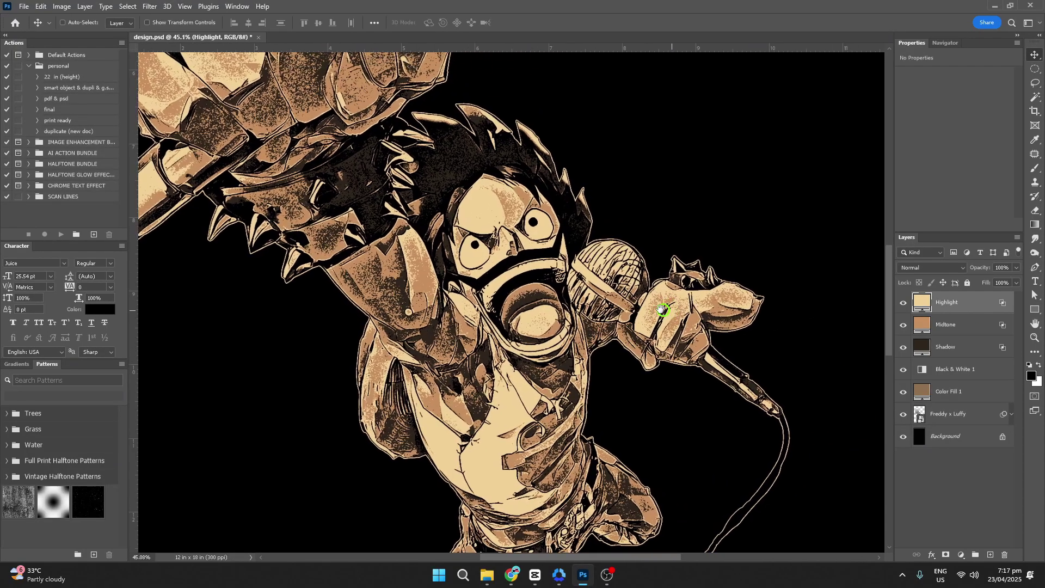
{"action": "double_click", "coordinate": [921, 346]}
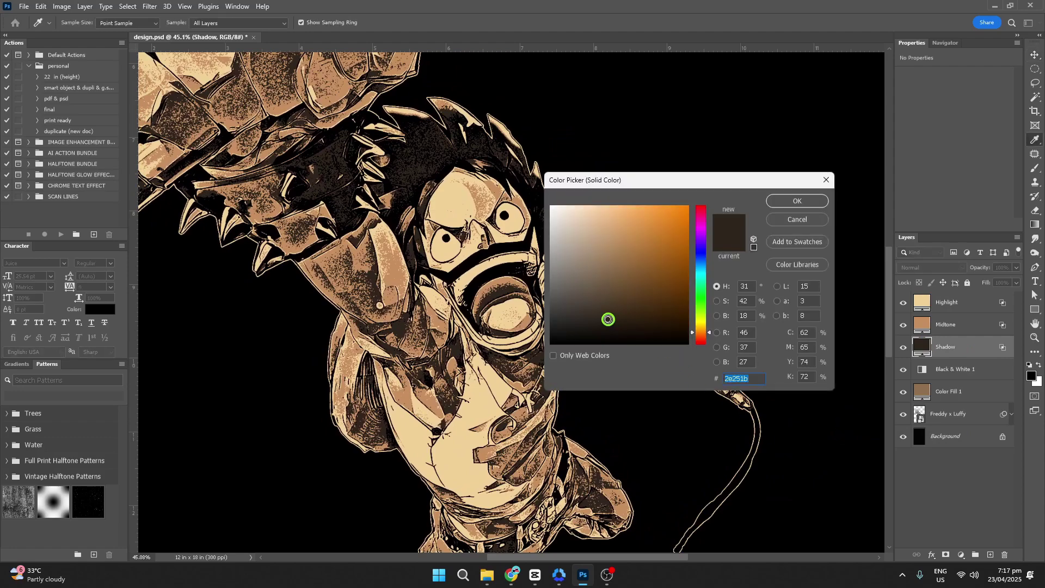
{"action": "mouse_move", "coordinate": [608, 319]}
{"action": "left_mouse_down"}
{"action": "mouse_move", "coordinate": [621, 303]}
{"action": "mouse_move", "coordinate": [613, 312]}
{"action": "left_mouse_up"}
{"action": "left_click", "coordinate": [796, 201]}
- Change the Midtone fill layer's colour to a darker, more muted brown
{"action": "double_click", "coordinate": [922, 324]}
{"action": "left_click", "coordinate": [678, 291]}
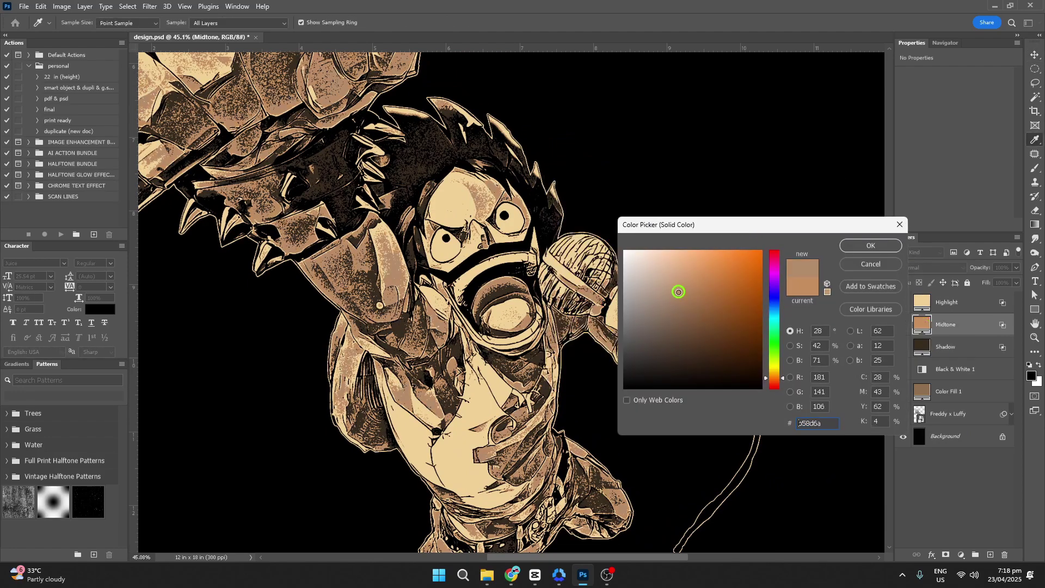
{"action": "mouse_move", "coordinate": [678, 291]}
{"action": "left_mouse_down"}
{"action": "mouse_move", "coordinate": [693, 306]}
{"action": "mouse_move", "coordinate": [690, 296]}
{"action": "mouse_move", "coordinate": [683, 311]}
{"action": "left_mouse_up"}
{"action": "left_click", "coordinate": [870, 245]}
- Change the Highlight fill to a paler cream and fine-tune the brown of the Color Fill 1 layer
{"action": "double_click", "coordinate": [921, 302]}
{"action": "left_click", "coordinate": [868, 246]}
{"action": "double_click", "coordinate": [921, 391]}
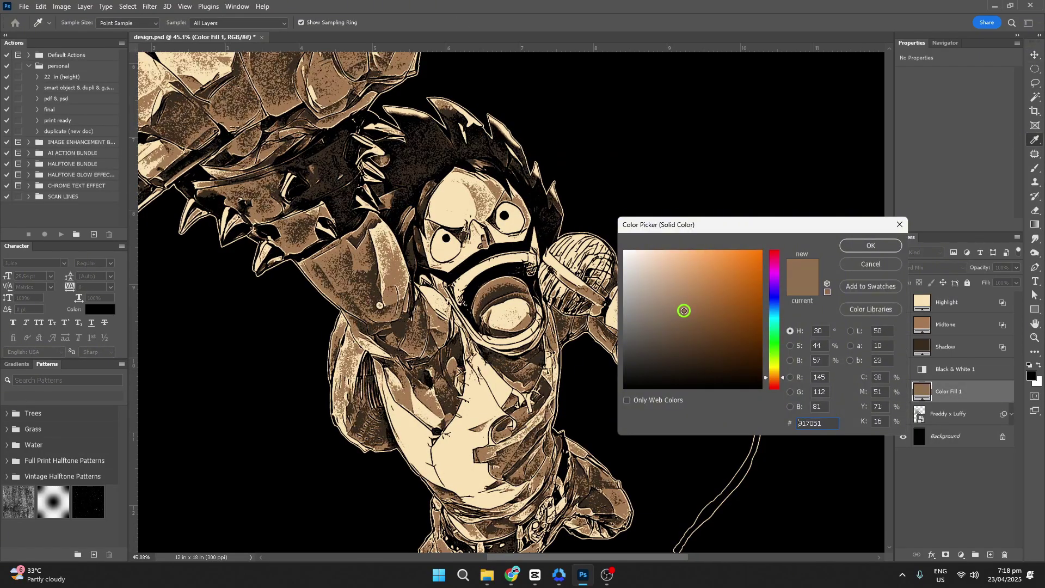
{"action": "left_click", "coordinate": [870, 244]}
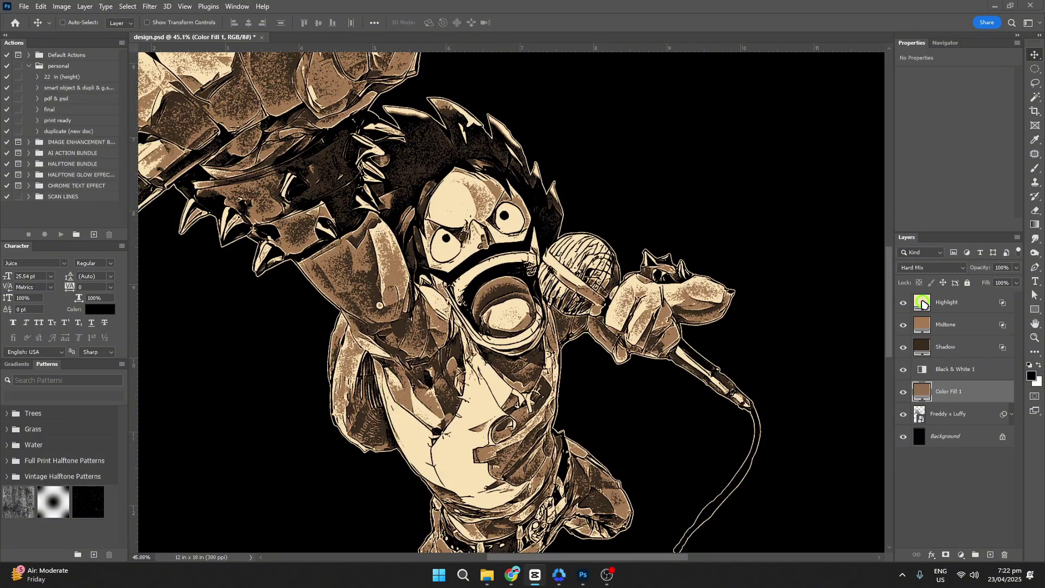
- Add a pale pink (ffe5e5) solid colour fill layer above the Highlight layer
{"action": "left_click", "coordinate": [922, 303]}
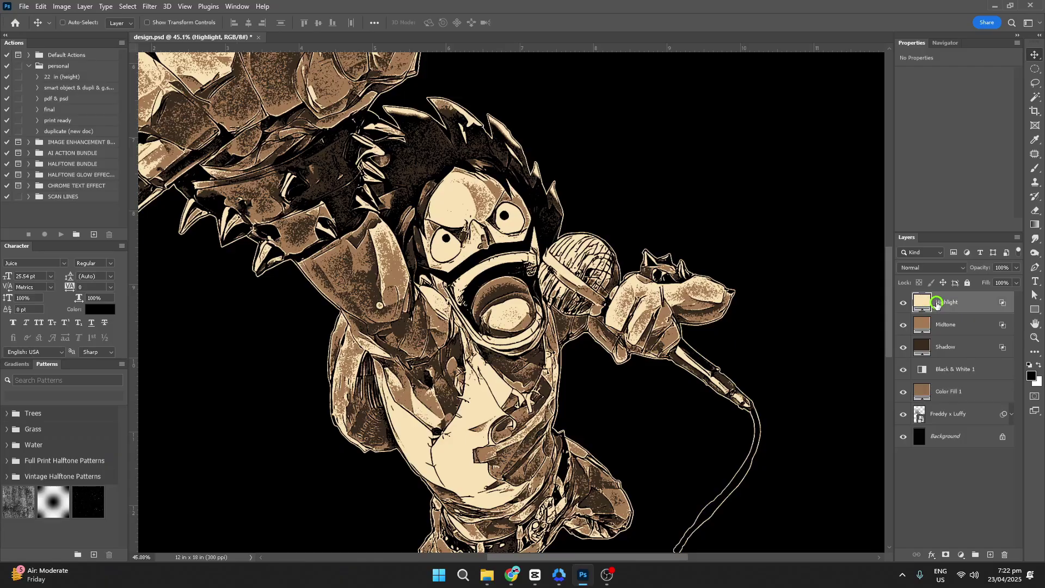
{"action": "left_click", "coordinate": [962, 553]}
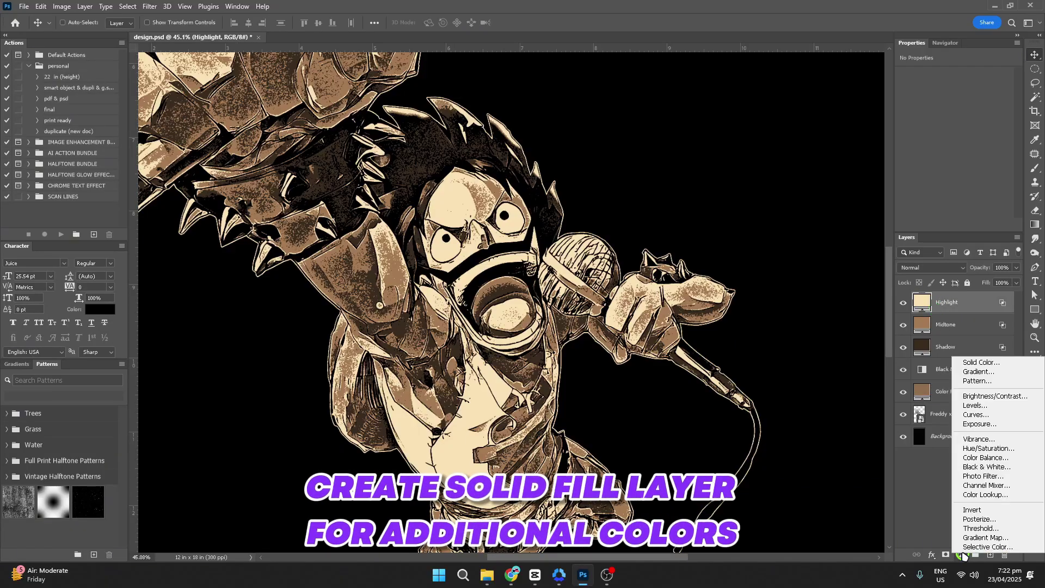
{"action": "left_click", "coordinate": [974, 361]}
{"action": "left_click_drag", "start_coordinate": [701, 298], "coordinate": [639, 239]}
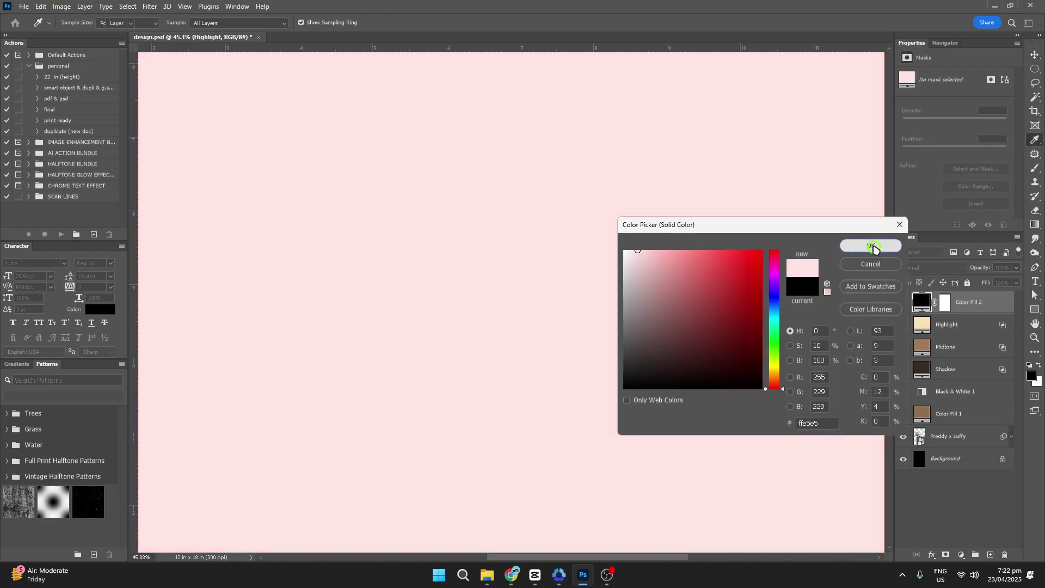
{"action": "left_click", "coordinate": [870, 244]}
- Clip the pale pink fill layer to the Highlight layer and invert its layer mask to black
{"action": "key", "text": "ctrl+0"}
{"action": "right_click", "coordinate": [969, 308]}
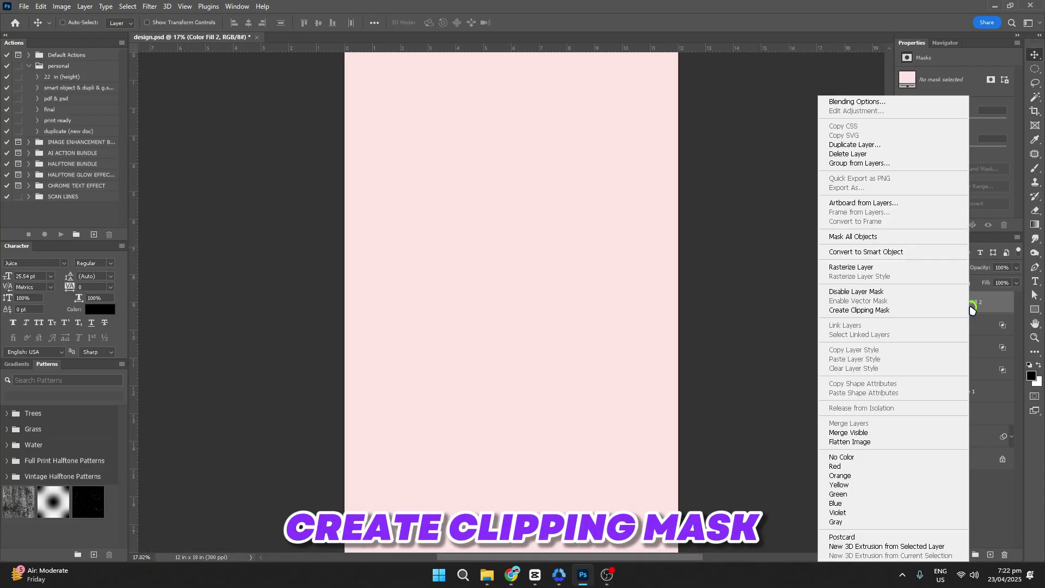
{"action": "left_click", "coordinate": [877, 307]}
{"action": "left_click", "coordinate": [952, 303]}
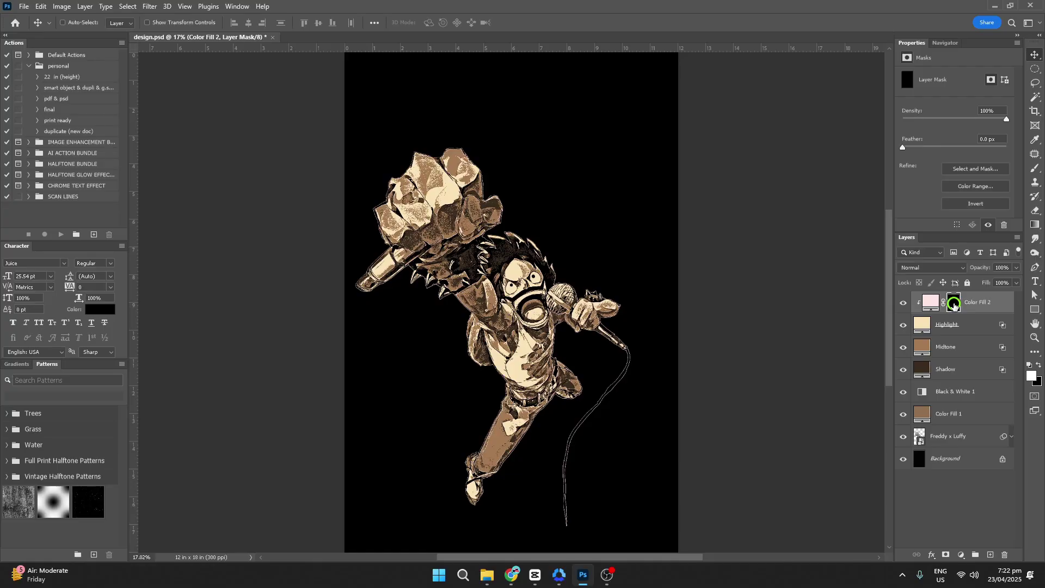
- Paint white on the pink fill's mask over the tank top's highlights, adjusting the brush size to fit the areas
{"action": "scroll", "coordinate": [527, 366], "scroll_direction": "up", "scroll_amount": 16}
{"action": "key", "text": "b"}
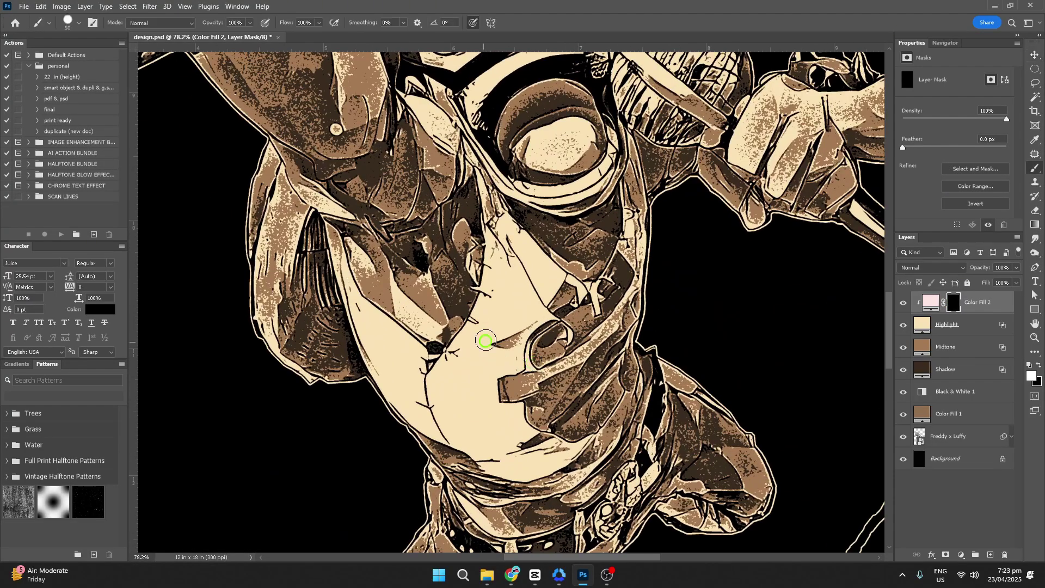
{"action": "mouse_move", "coordinate": [484, 340]}
{"action": "left_mouse_down"}
{"action": "mouse_move", "coordinate": [495, 303]}
{"action": "mouse_move", "coordinate": [552, 277]}
{"action": "mouse_move", "coordinate": [496, 262]}
{"action": "left_mouse_up"}
{"action": "mouse_move", "coordinate": [499, 215]}
{"action": "left_mouse_down"}
{"action": "mouse_move", "coordinate": [513, 265]}
{"action": "mouse_move", "coordinate": [469, 190]}
{"action": "mouse_move", "coordinate": [433, 158]}
{"action": "left_mouse_up"}
{"action": "mouse_move", "coordinate": [428, 400]}
{"action": "left_mouse_down"}
{"action": "mouse_move", "coordinate": [450, 429]}
{"action": "mouse_move", "coordinate": [370, 355]}
{"action": "left_mouse_up"}
{"action": "mouse_move", "coordinate": [402, 417]}
{"action": "left_mouse_down"}
{"action": "mouse_move", "coordinate": [364, 306]}
{"action": "mouse_move", "coordinate": [567, 262]}
{"action": "left_mouse_up"}
{"action": "mouse_move", "coordinate": [408, 351]}
{"action": "left_mouse_down"}
{"action": "mouse_move", "coordinate": [497, 351]}
{"action": "mouse_move", "coordinate": [472, 370]}
{"action": "left_mouse_up"}
{"action": "scroll", "coordinate": [471, 370], "scroll_direction": "up", "scroll_amount": 3}
{"action": "mouse_move", "coordinate": [458, 409]}
{"action": "left_mouse_down"}
{"action": "mouse_move", "coordinate": [484, 418]}
{"action": "mouse_move", "coordinate": [576, 384]}
{"action": "left_mouse_up"}
{"action": "key", "text": "bracketright"}
{"action": "key", "text": "bracketright"}
{"action": "key", "text": "bracketright"}
{"action": "left_click_drag", "start_coordinate": [557, 317], "coordinate": [627, 374]}
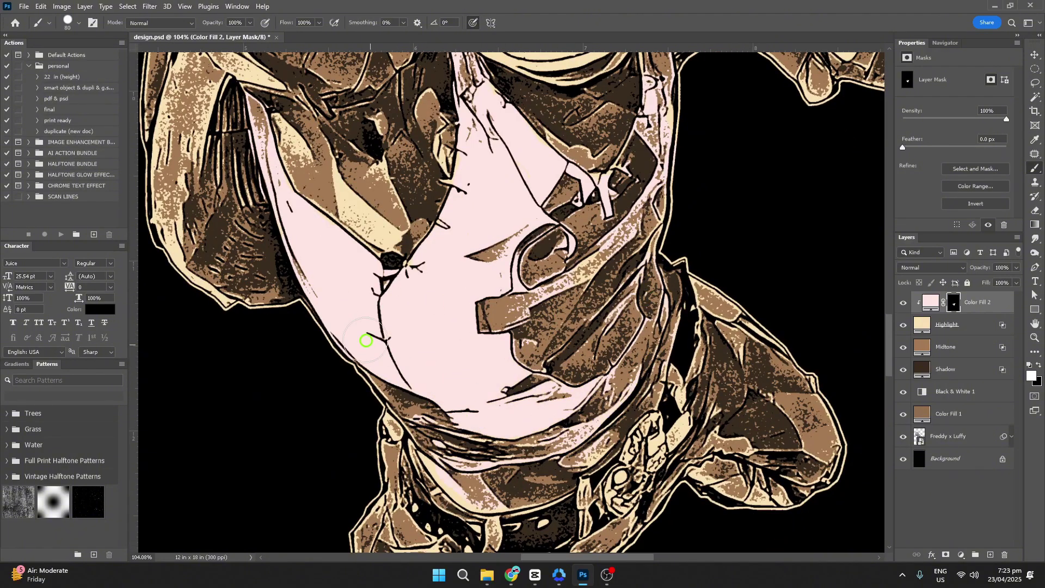
{"action": "left_click_drag", "start_coordinate": [660, 96], "coordinate": [603, 357]}
{"action": "key", "text": "bracketleft"}
{"action": "key", "text": "bracketleft"}
{"action": "key", "text": "bracketleft"}
{"action": "key", "text": "bracketleft"}
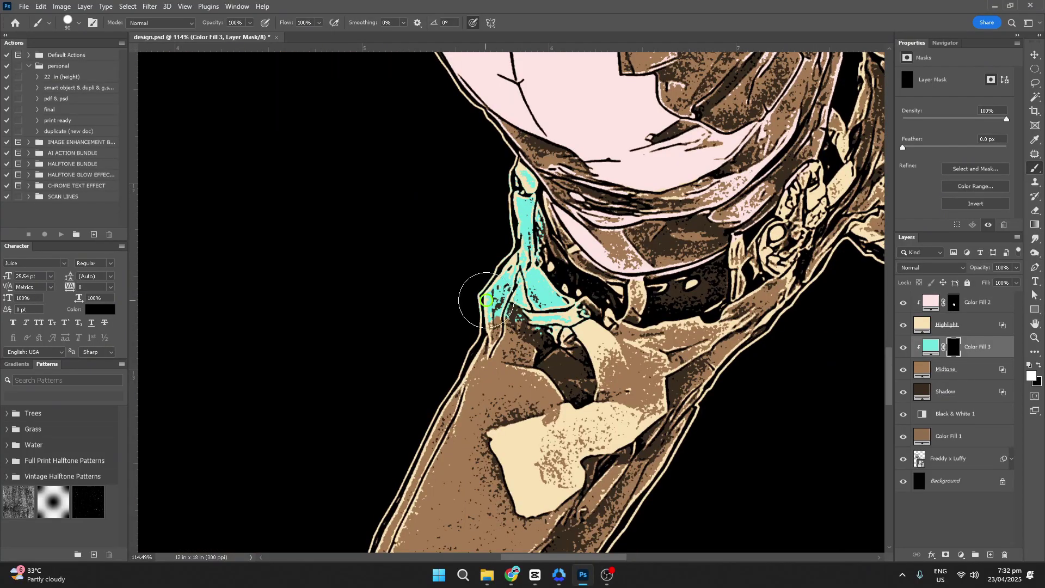
- Paint the trousers' midtones turquoise and their shadows slate blue on the masks of the clipped fill layers
{"action": "mouse_move", "coordinate": [473, 296]}
{"action": "left_mouse_down"}
{"action": "mouse_move", "coordinate": [563, 425]}
{"action": "mouse_move", "coordinate": [601, 437]}
{"action": "left_mouse_up"}
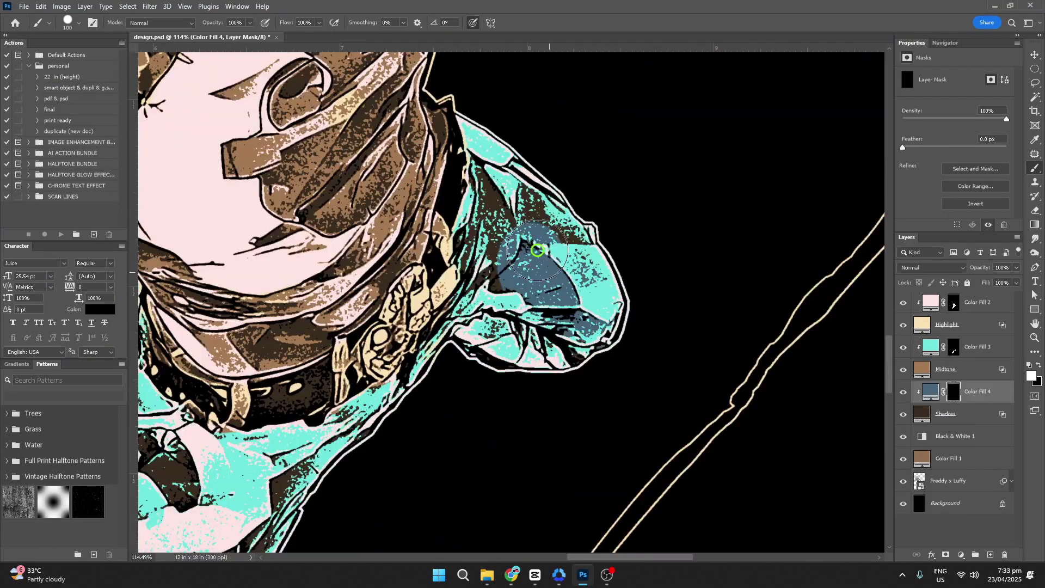
{"action": "left_click_drag", "start_coordinate": [525, 242], "coordinate": [490, 294]}
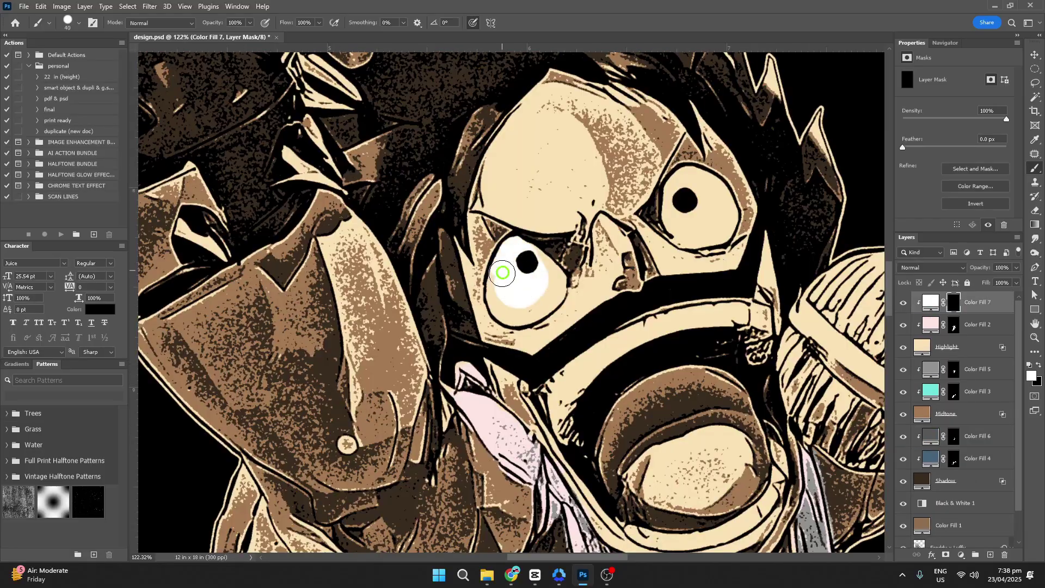
- Paint both eyeballs white on the mask of the white fill layer clipped to Highlight
{"action": "left_click_drag", "start_coordinate": [497, 273], "coordinate": [683, 193]}
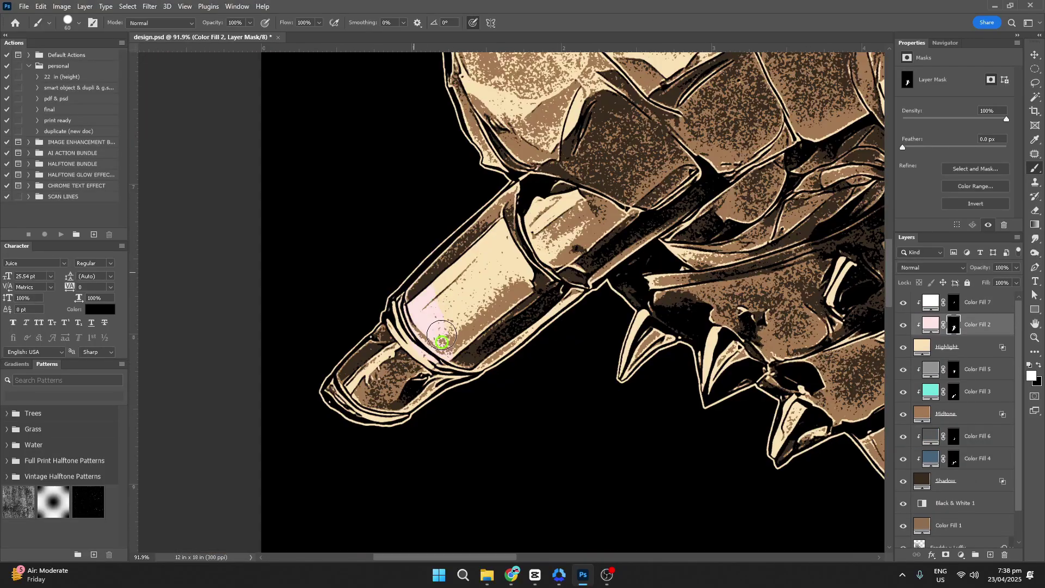
- Paint pale pink and blue-grey clipped fills over the microphone stand in the raised fist and blue-grey tones over the microphone head
{"action": "left_click_drag", "start_coordinate": [429, 340], "coordinate": [497, 227]}
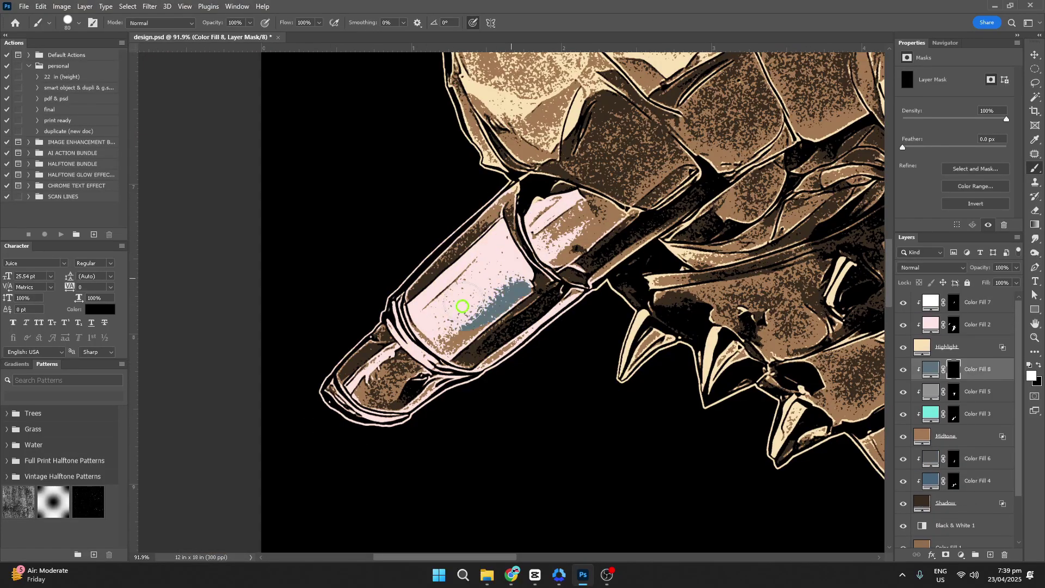
{"action": "mouse_move", "coordinate": [527, 325]}
{"action": "left_mouse_down"}
{"action": "mouse_move", "coordinate": [395, 361]}
{"action": "mouse_move", "coordinate": [611, 226]}
{"action": "left_mouse_up"}
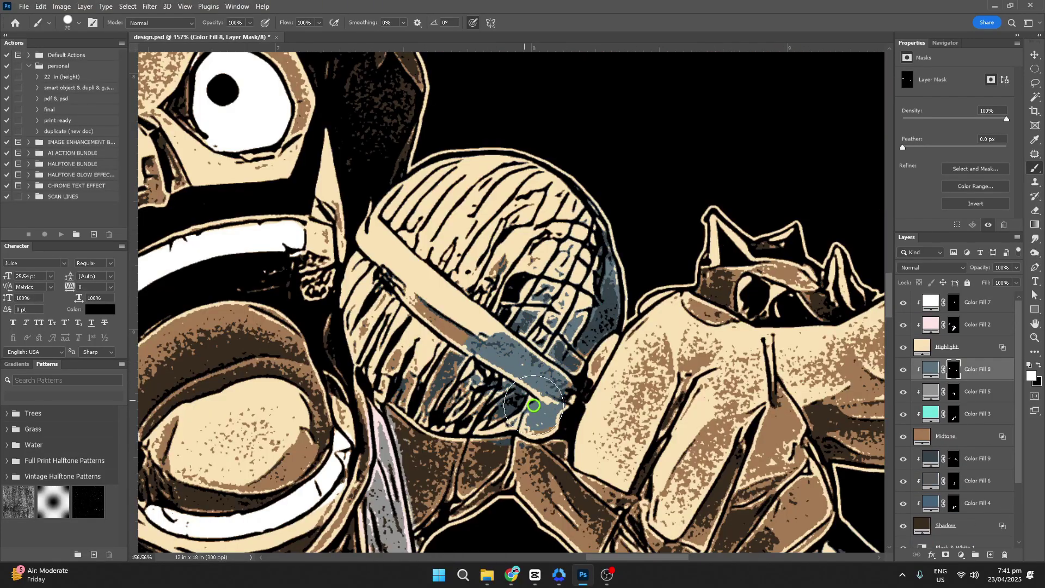
{"action": "mouse_move", "coordinate": [533, 401]}
{"action": "left_mouse_down"}
{"action": "mouse_move", "coordinate": [414, 380]}
{"action": "mouse_move", "coordinate": [511, 191]}
{"action": "mouse_move", "coordinate": [576, 204]}
{"action": "mouse_move", "coordinate": [372, 278]}
{"action": "left_mouse_up"}
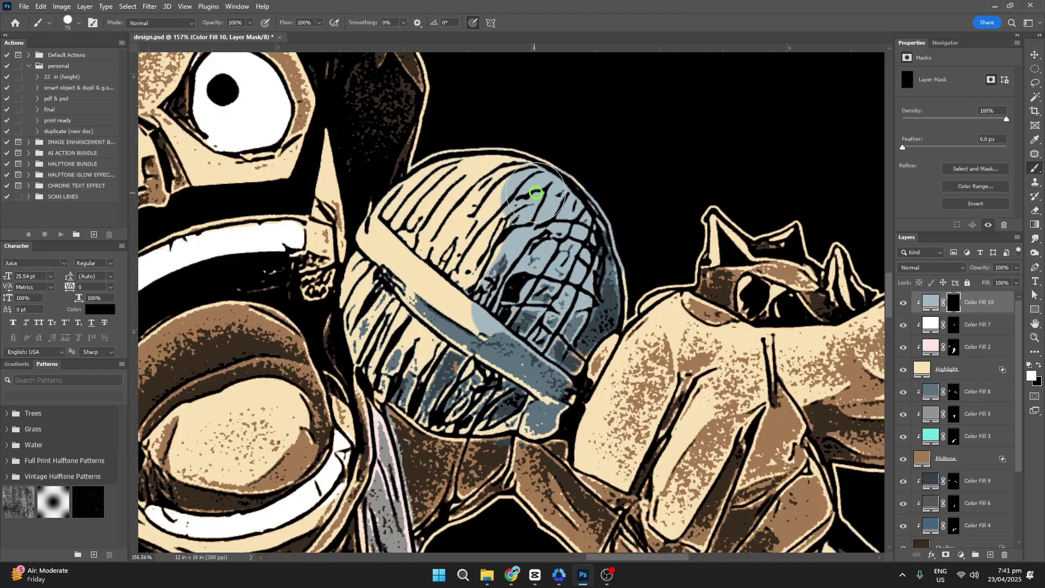
{"action": "mouse_move", "coordinate": [537, 191]}
{"action": "left_mouse_down"}
{"action": "mouse_move", "coordinate": [389, 245]}
{"action": "mouse_move", "coordinate": [393, 358]}
{"action": "mouse_move", "coordinate": [578, 245]}
{"action": "left_mouse_up"}
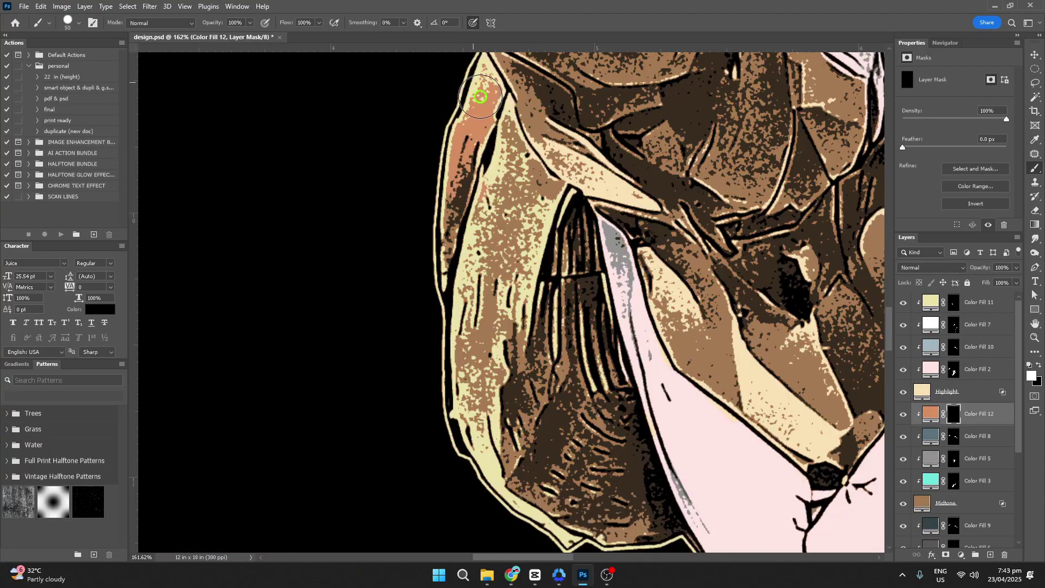
- Paint the straw hat behind the back with orange midtones and dark red shadows on the clipped fill masks
{"action": "mouse_move", "coordinate": [480, 96]}
{"action": "left_mouse_down"}
{"action": "mouse_move", "coordinate": [514, 189]}
{"action": "mouse_move", "coordinate": [564, 233]}
{"action": "left_mouse_up"}
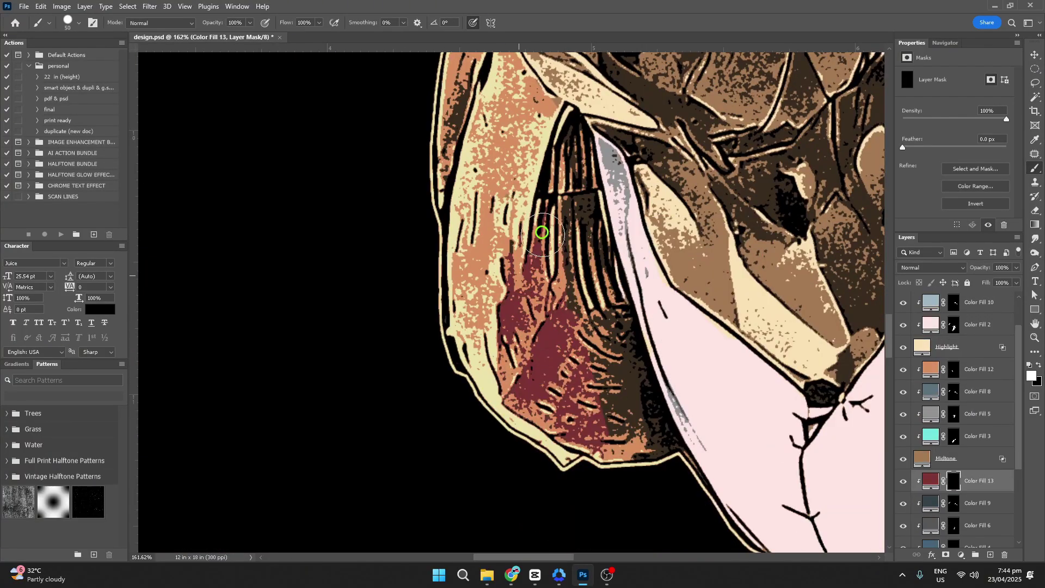
{"action": "mouse_move", "coordinate": [541, 233]}
{"action": "left_mouse_down"}
{"action": "mouse_move", "coordinate": [585, 235]}
{"action": "mouse_move", "coordinate": [637, 392]}
{"action": "left_mouse_up"}
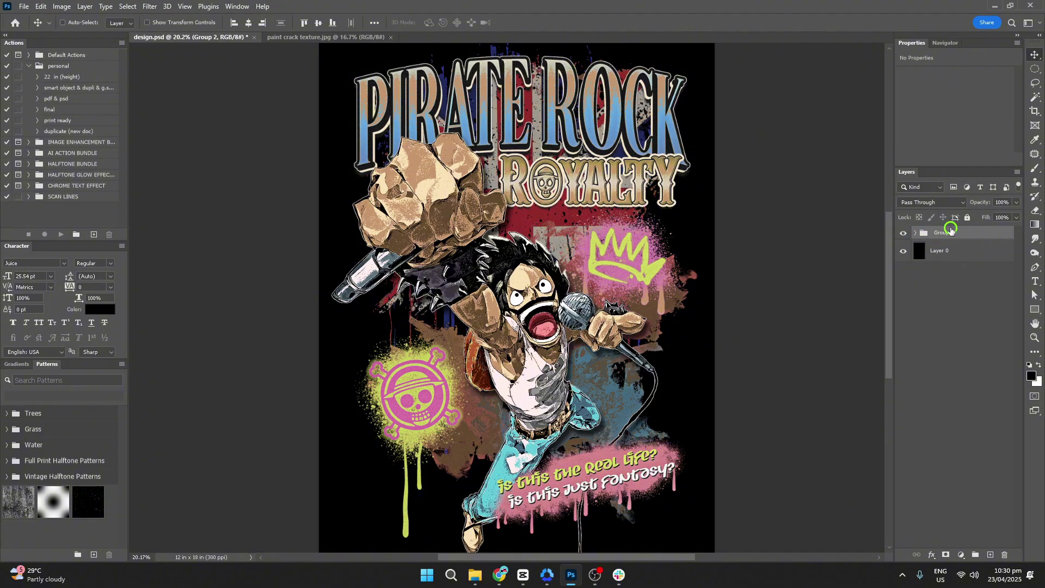
- Copy the entire paint crack texture.jpg image and return to design.psd
{"action": "left_click", "coordinate": [338, 37]}
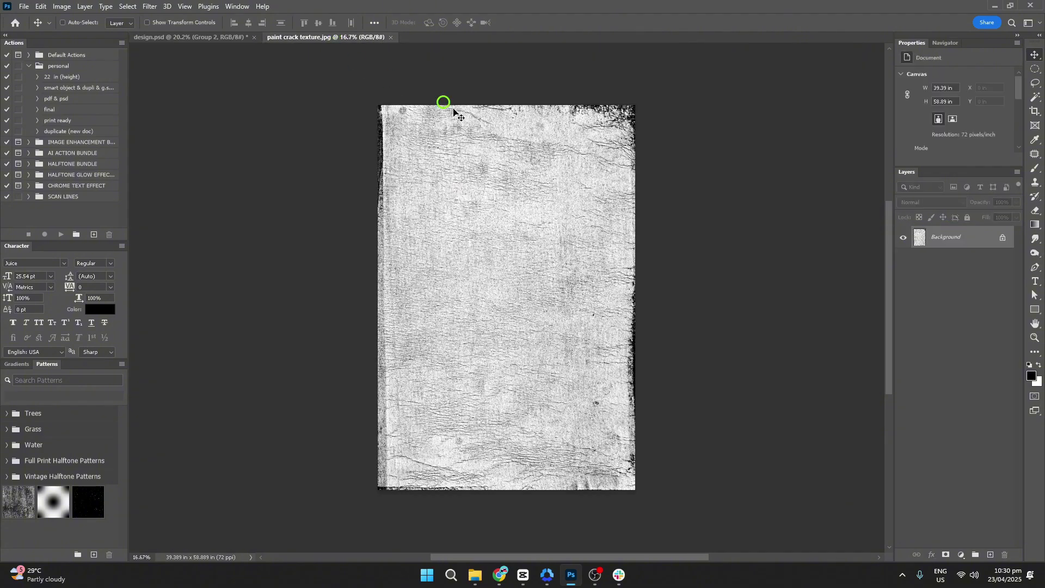
{"action": "key", "text": "ctrl+a"}
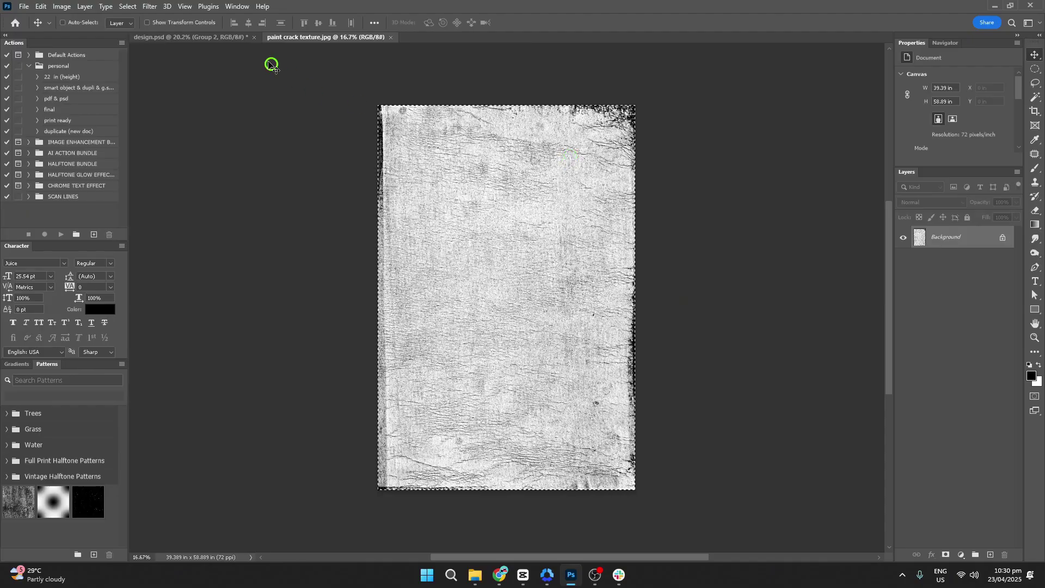
{"action": "left_click_drag", "start_coordinate": [226, 41], "coordinate": [650, 207]}
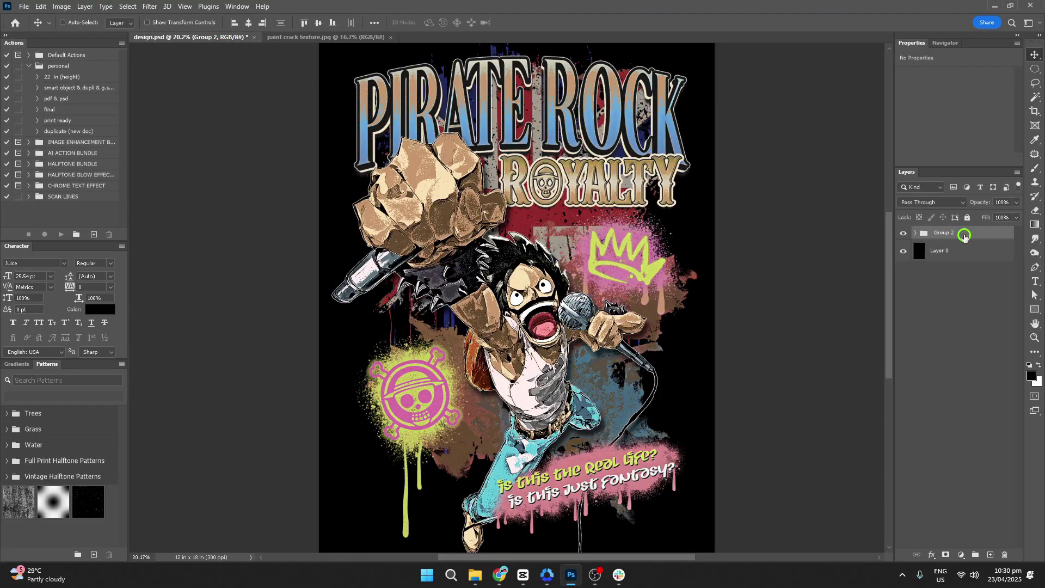
- Paste the crack texture into a new layer mask on Group 2 and scale it to about 130% to cover the canvas
{"action": "left_click", "coordinate": [945, 555]}
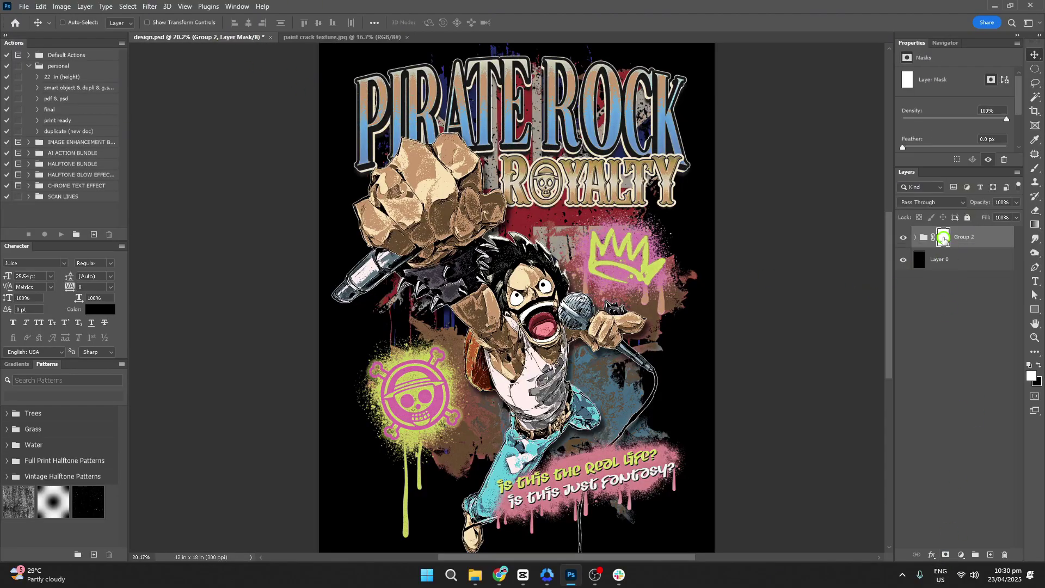
{"action": "left_click", "coordinate": [943, 238], "text": "alt"}
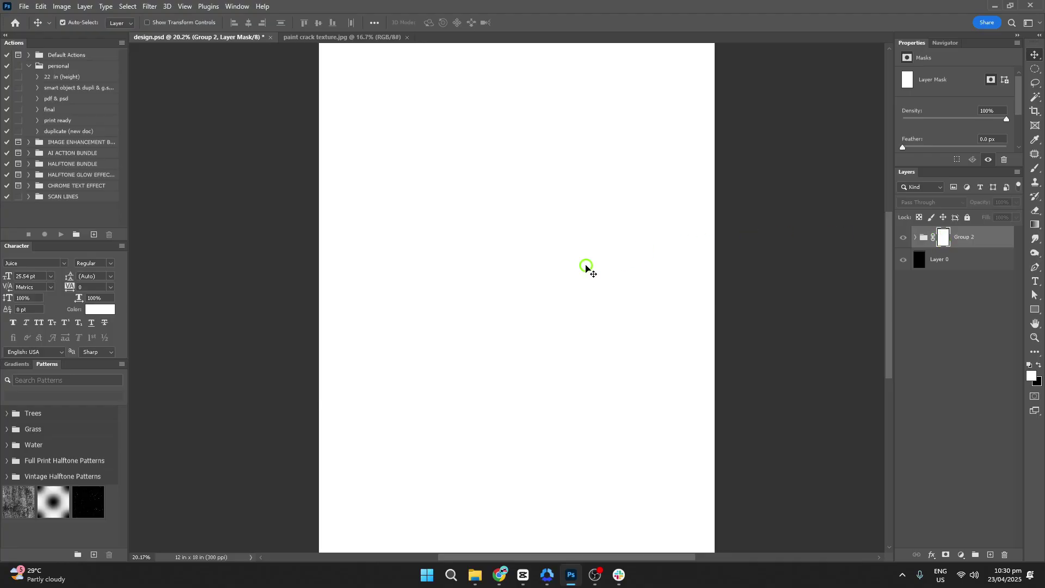
{"action": "key", "text": "ctrl+v"}
{"action": "key", "text": "ctrl+t"}
{"action": "key", "text": "ctrl+minus"}
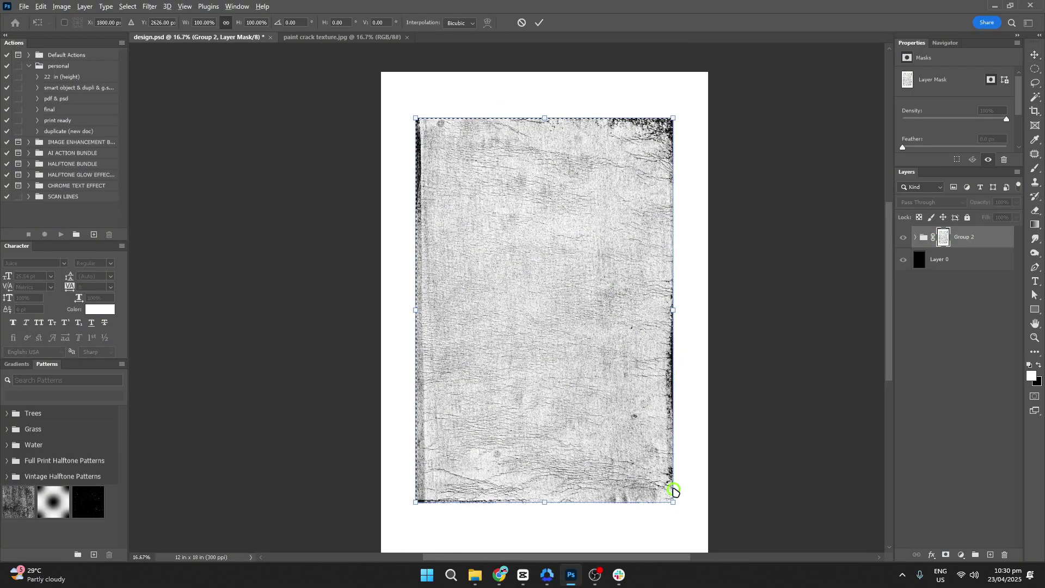
{"action": "left_click_drag", "start_coordinate": [673, 499], "coordinate": [730, 550]}
{"action": "left_click", "coordinate": [920, 239]}
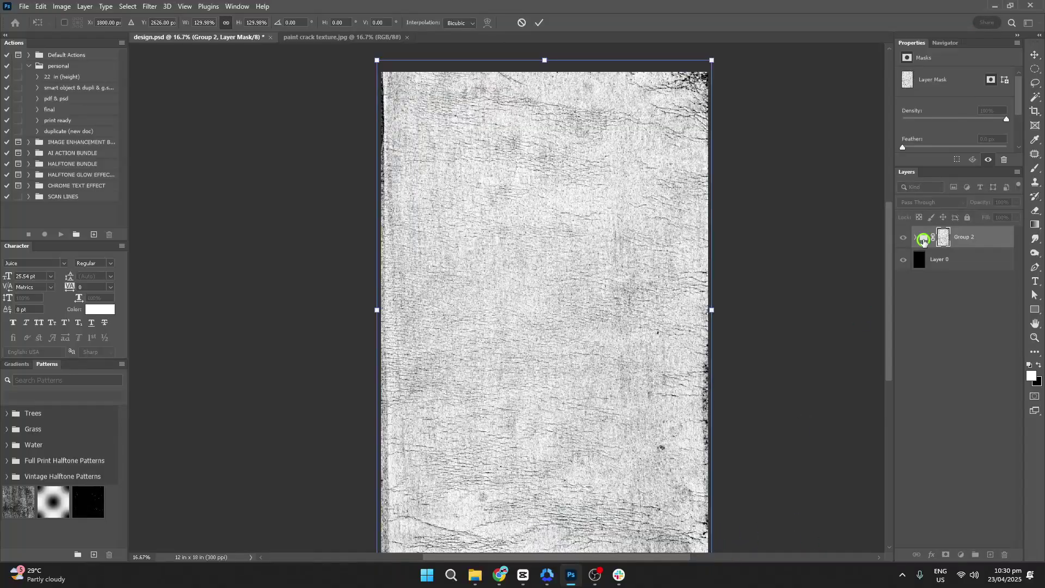
- Examine the crack texture up close across the poster's title, crown and singing character
{"action": "scroll", "coordinate": [602, 224], "scroll_direction": "up", "scroll_amount": 5}
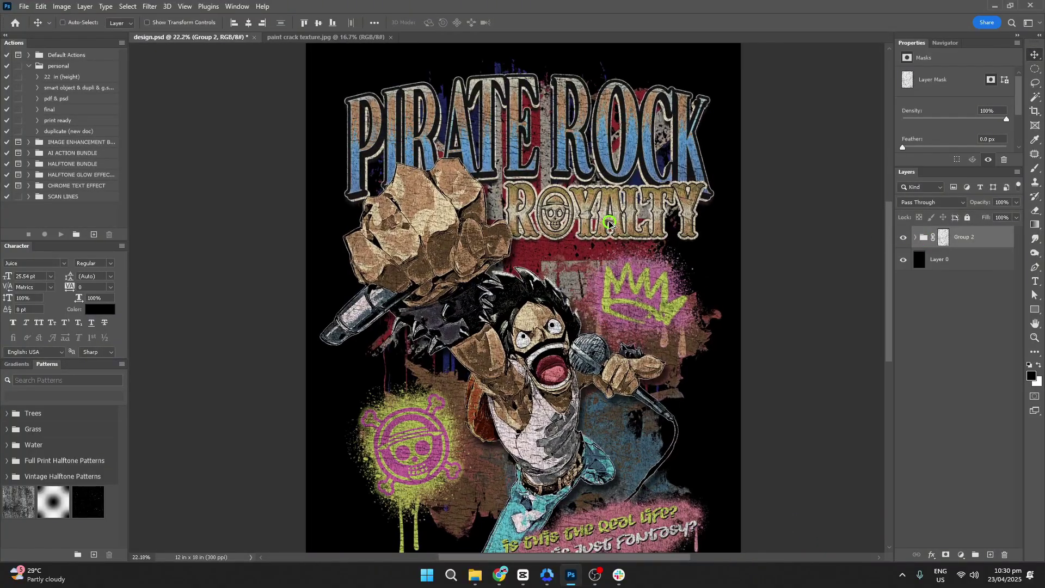
{"action": "scroll", "coordinate": [610, 223], "scroll_direction": "up", "scroll_amount": 2}
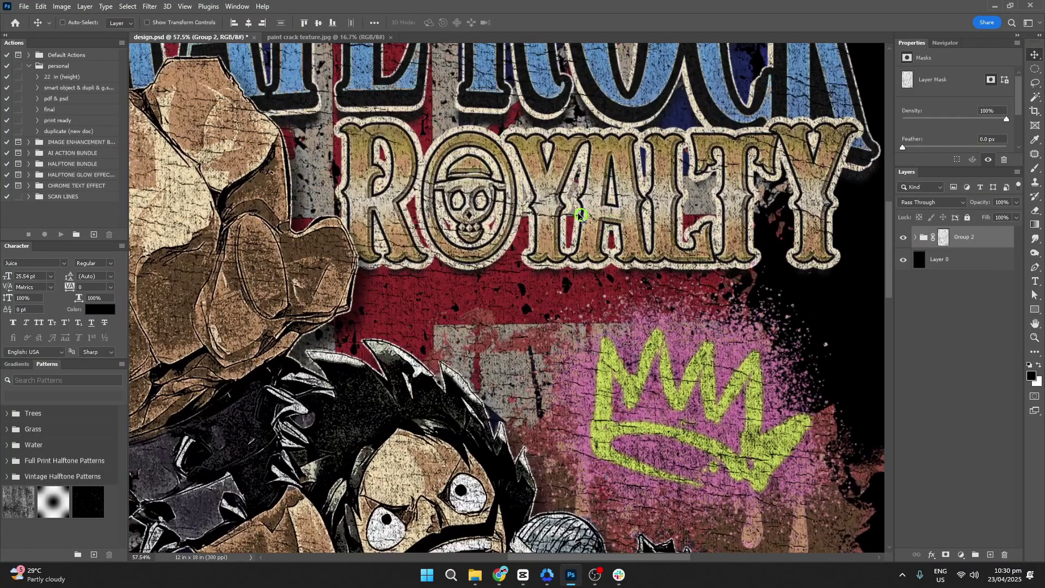
{"action": "left_click_drag", "start_coordinate": [473, 163], "coordinate": [677, 358]}
{"action": "left_click_drag", "start_coordinate": [752, 482], "coordinate": [704, 323]}
{"action": "scroll", "coordinate": [704, 323], "scroll_direction": "down", "scroll_amount": 3}
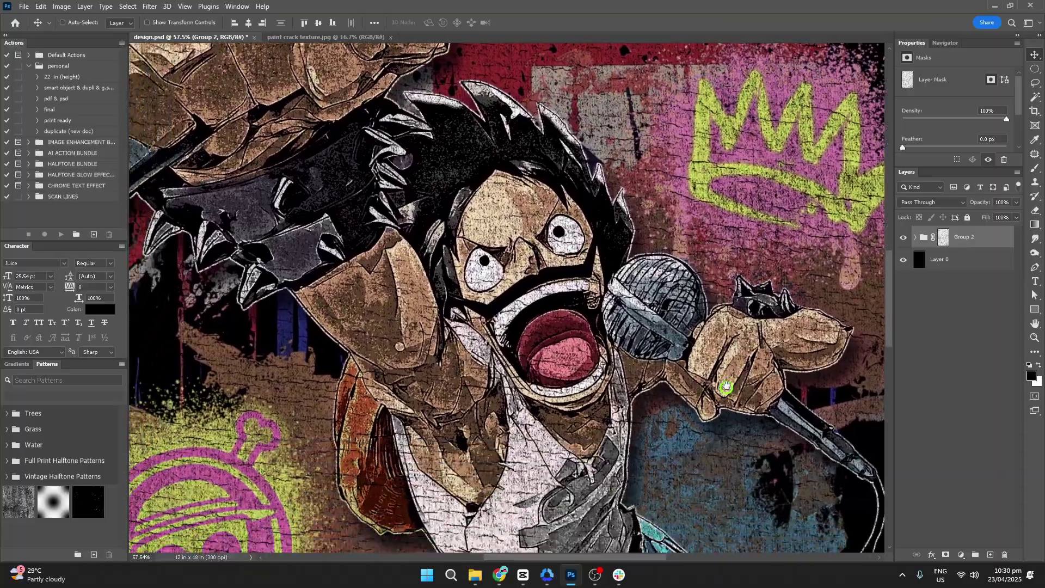